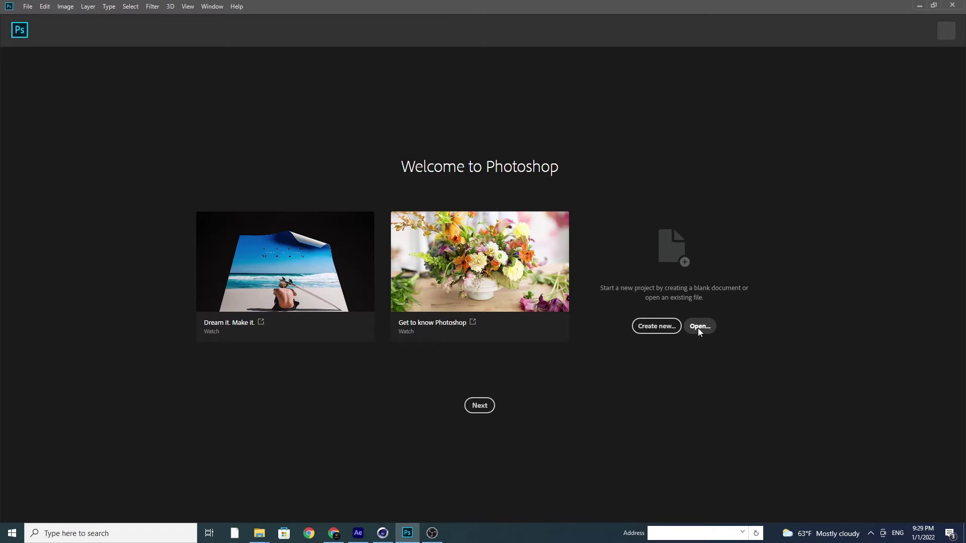
- Open the MJ crown logo JPG from the Micheal Jackdon folder in Photoshop
{"action": "left_click", "coordinate": [698, 327]}
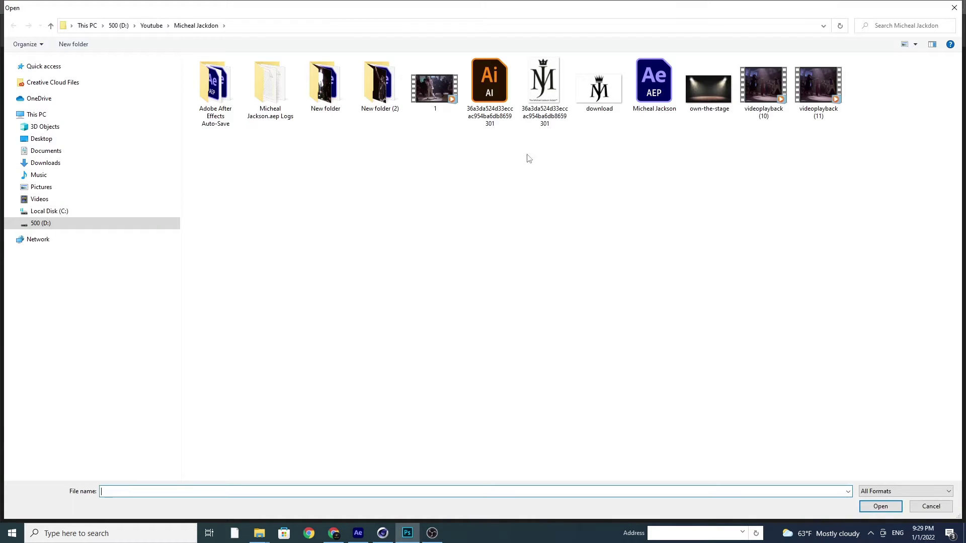
{"action": "double_click", "coordinate": [537, 96]}
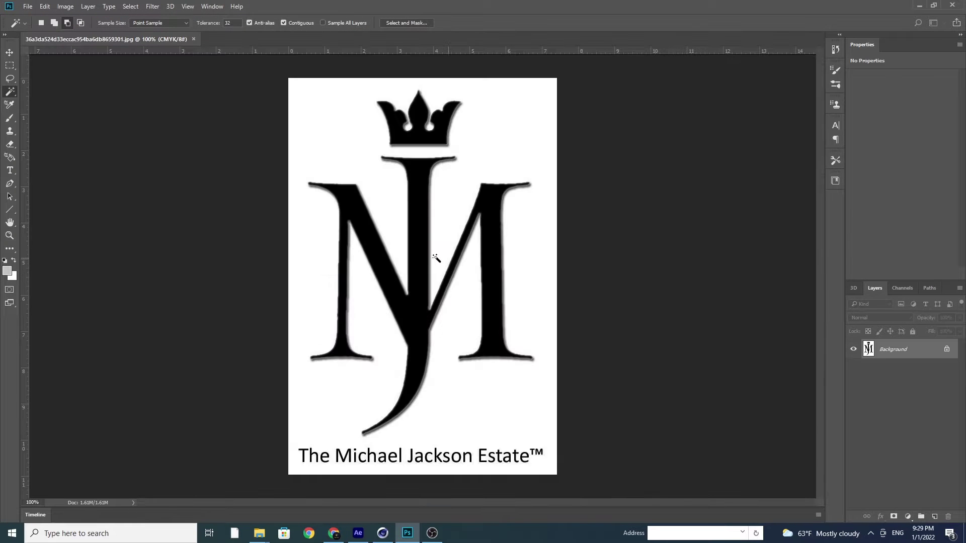
- Convert the Background to Layer 0 and delete the white background with the Magic Wand
{"action": "double_click", "coordinate": [887, 349]}
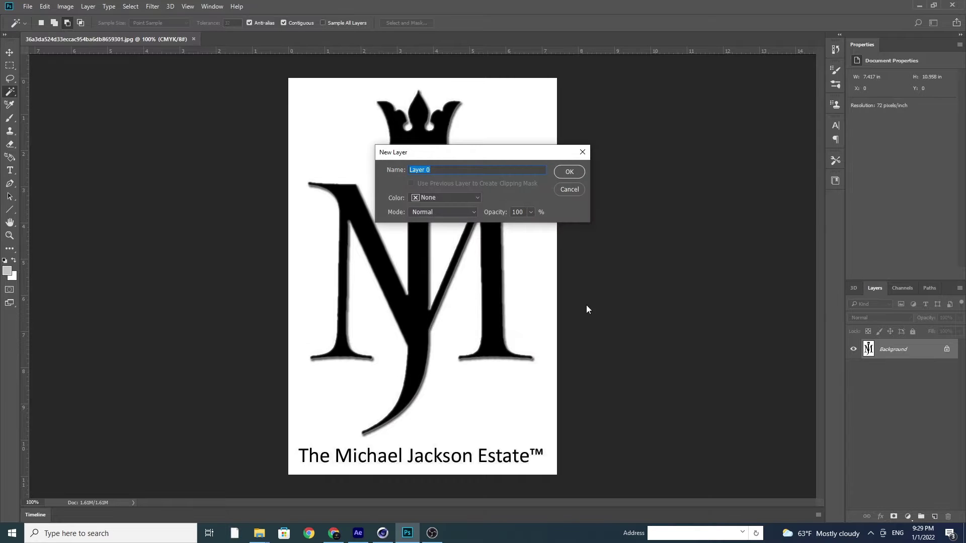
{"action": "left_click", "coordinate": [563, 174]}
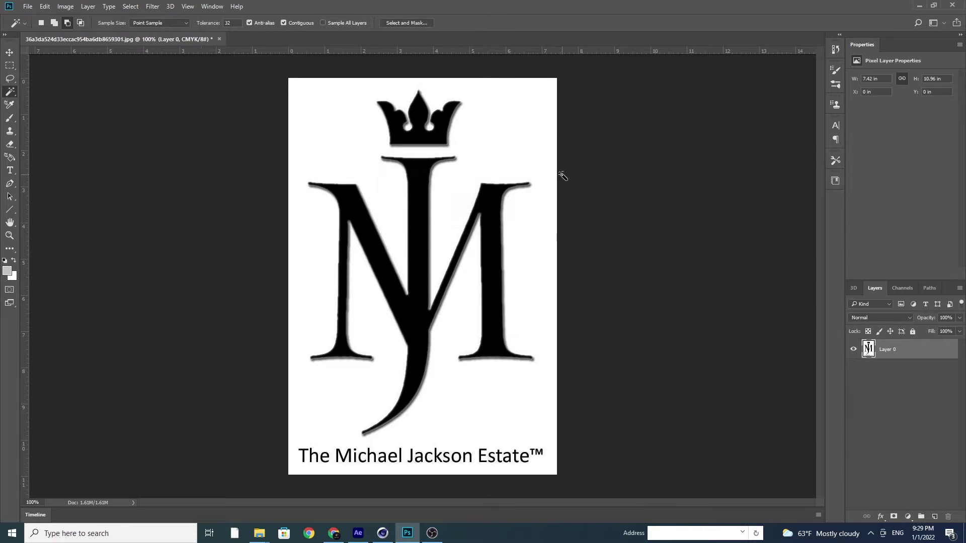
{"action": "left_click", "coordinate": [10, 93]}
{"action": "left_click", "coordinate": [342, 121]}
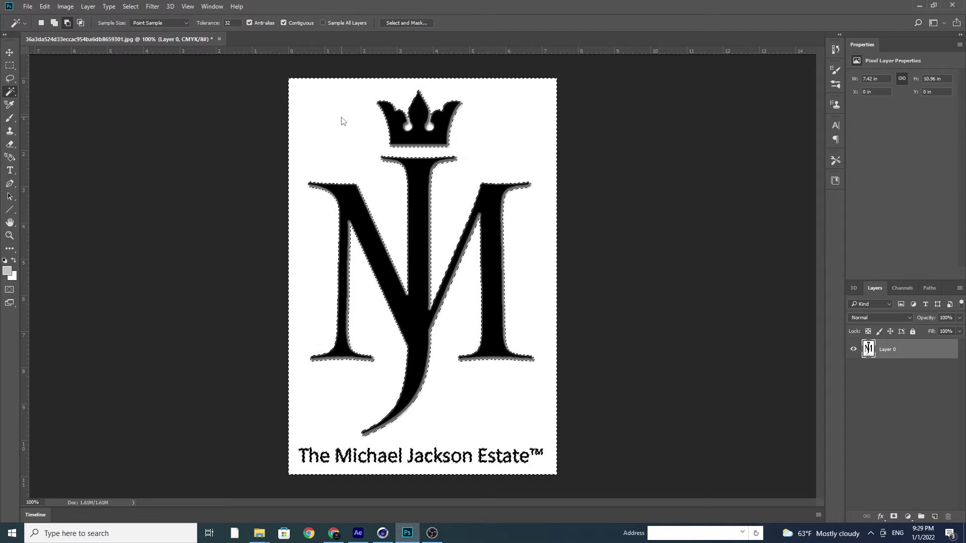
{"action": "key", "text": "Delete"}
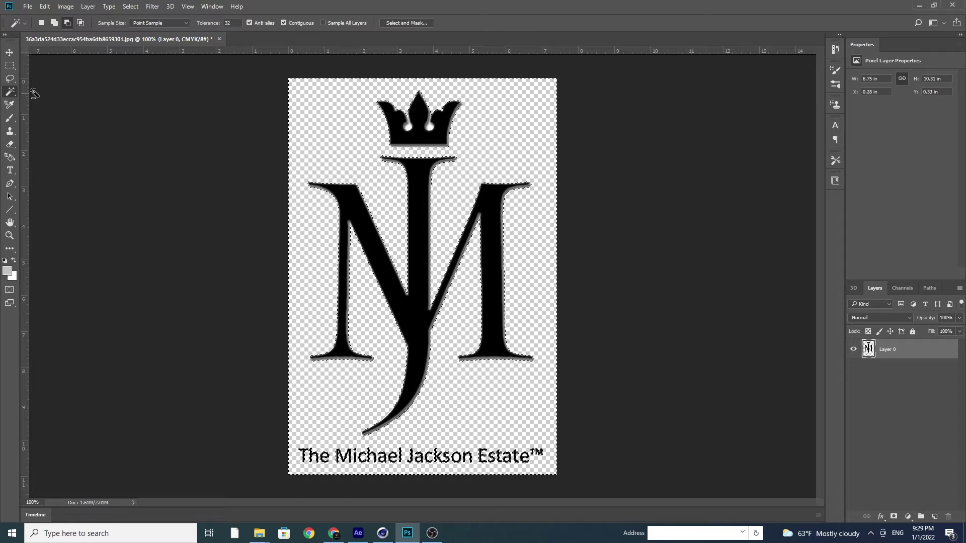
- Delete the bottom strip holding the Michael Jackson Estate text, then deselect
{"action": "left_click", "coordinate": [10, 68]}
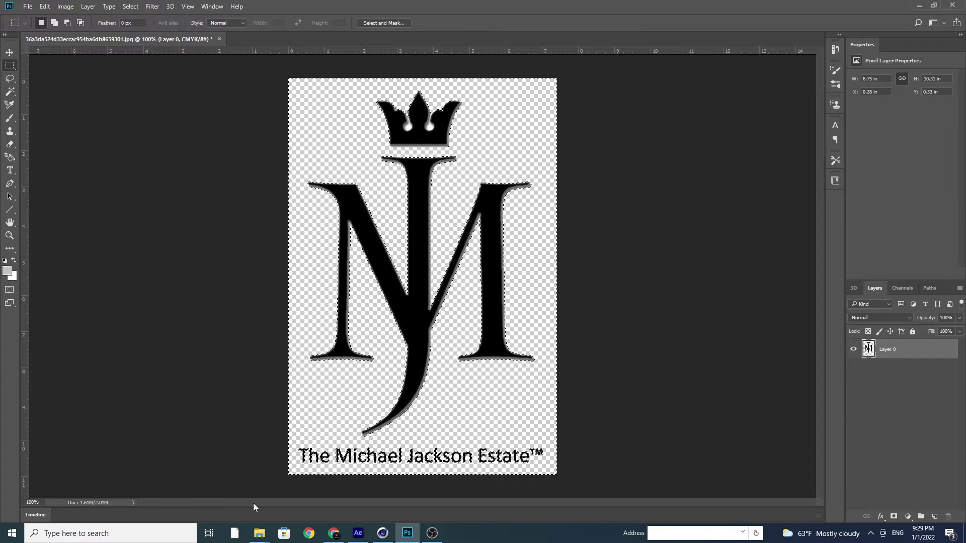
{"action": "mouse_move", "coordinate": [288, 477]}
{"action": "left_mouse_down"}
{"action": "mouse_move", "coordinate": [383, 477]}
{"action": "mouse_move", "coordinate": [566, 436]}
{"action": "left_mouse_up"}
{"action": "key", "text": "Delete"}
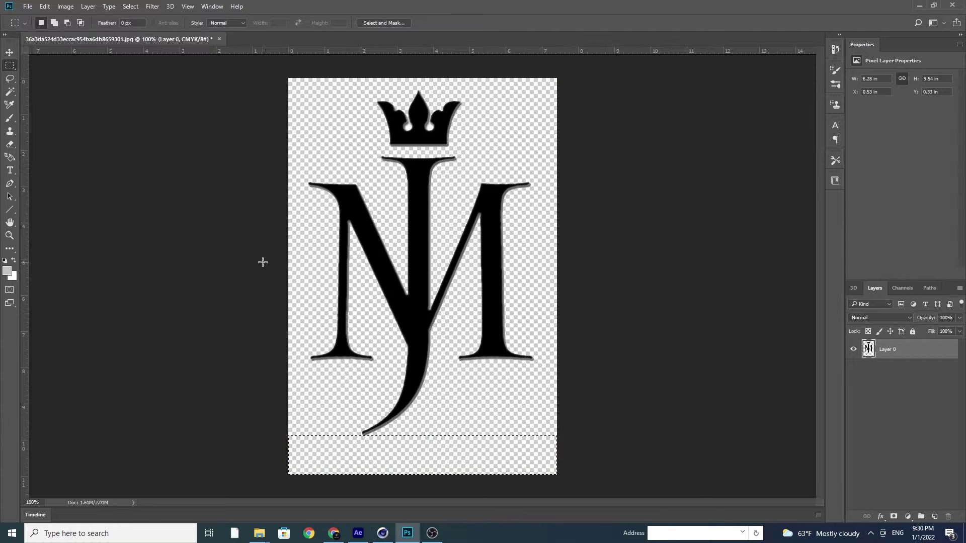
{"action": "key", "text": "ctrl+d"}
- Magic Wand select the black MJ letters plus the crown
{"action": "left_click", "coordinate": [11, 92]}
{"action": "left_click", "coordinate": [377, 268]}
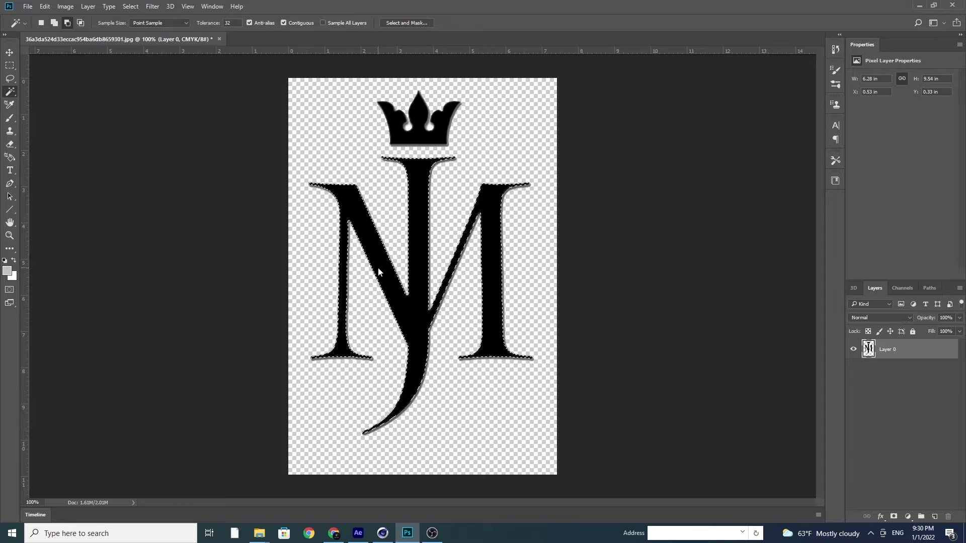
{"action": "left_click", "coordinate": [411, 141], "text": "shift"}
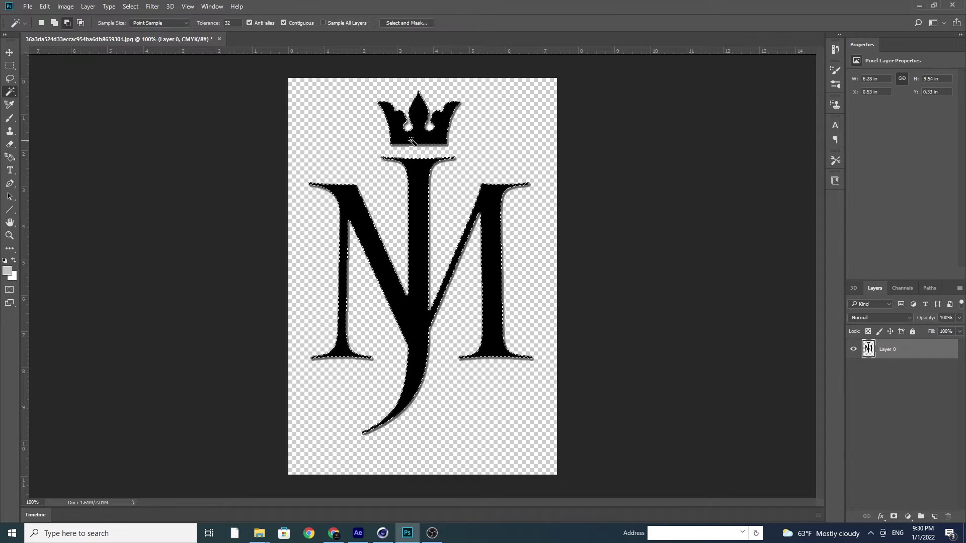
- Make a work path from the letters and crown selection at 2.0 pixel tolerance
{"action": "right_click", "coordinate": [413, 143]}
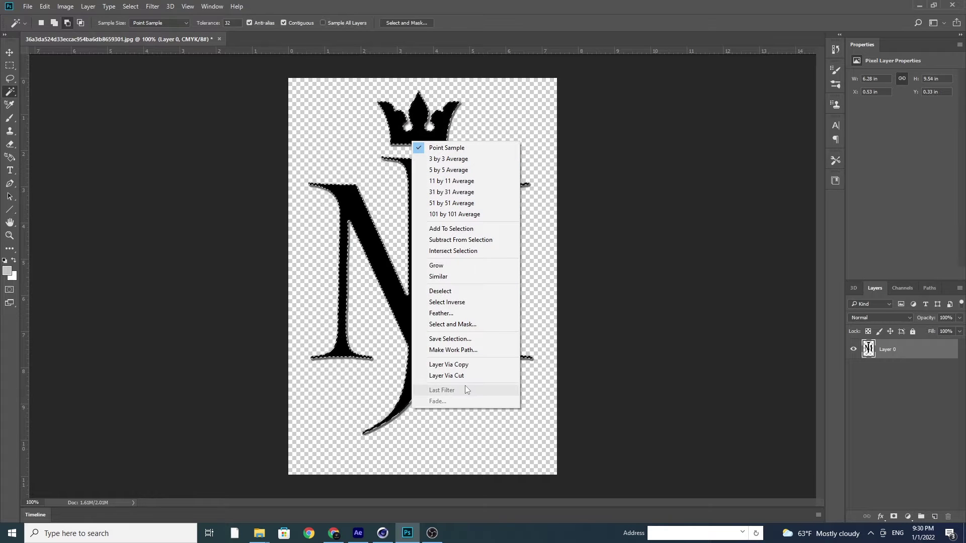
{"action": "left_click", "coordinate": [460, 352]}
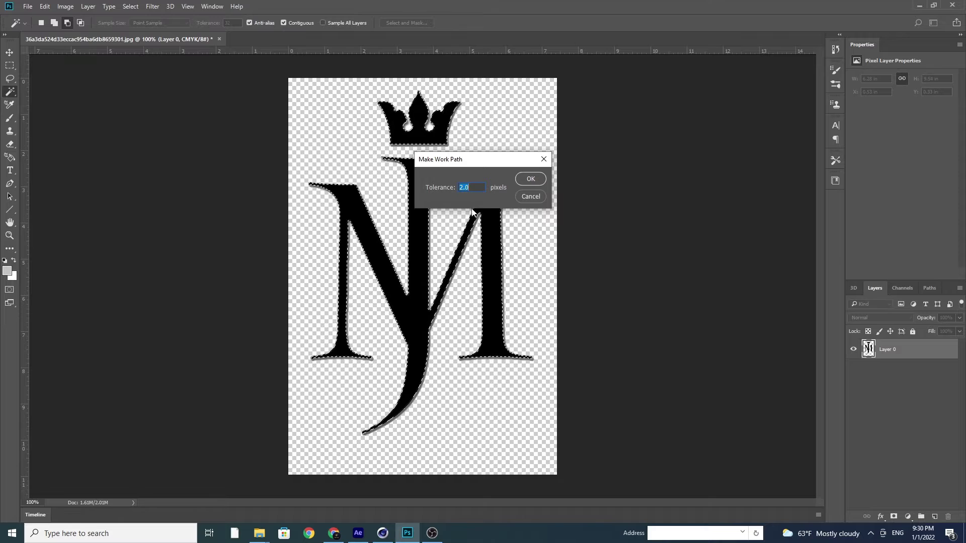
{"action": "left_click", "coordinate": [532, 179]}
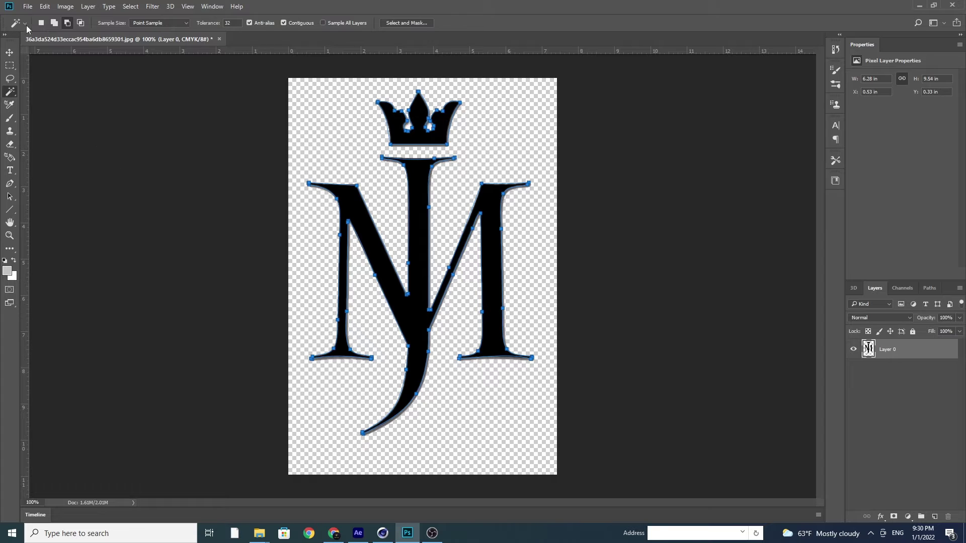
{"action": "left_click", "coordinate": [27, 7]}
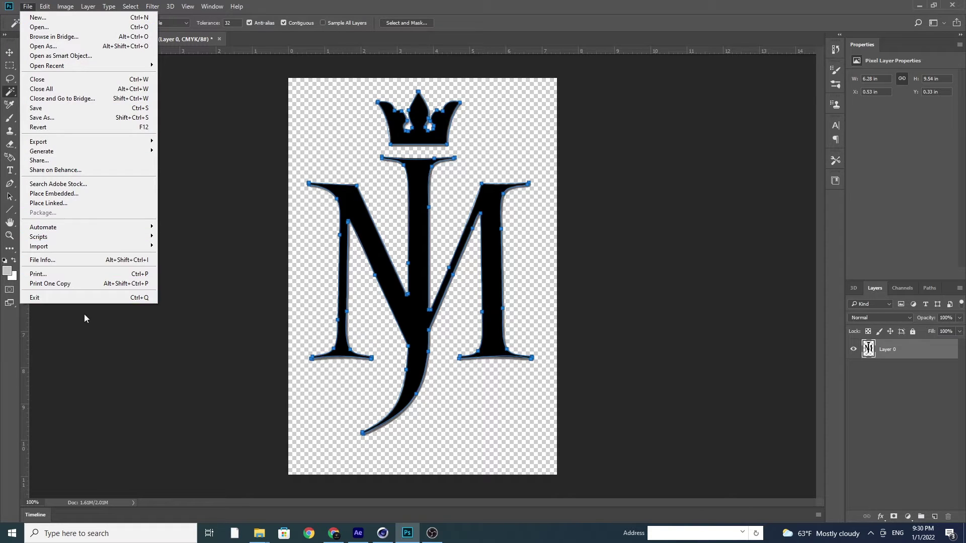
{"action": "mouse_move", "coordinate": [45, 141]}
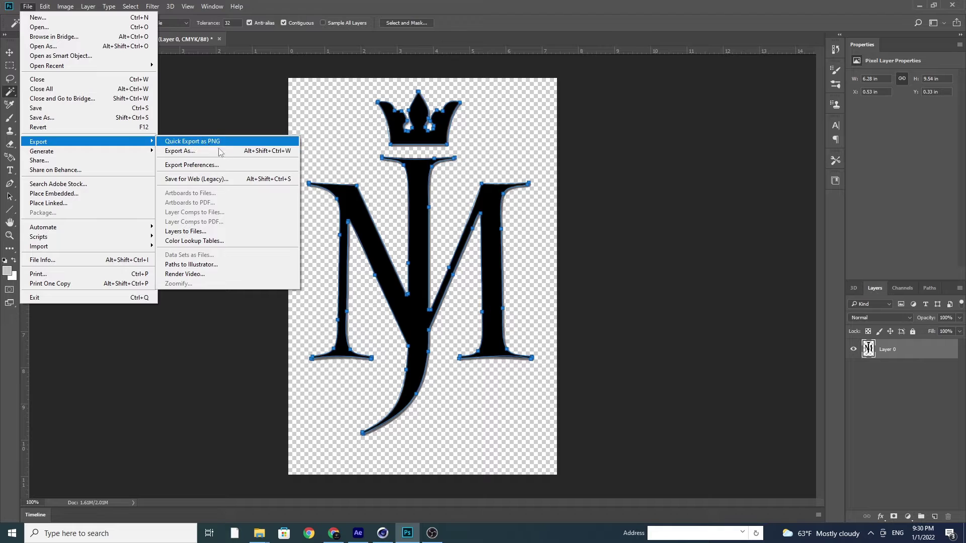
- Export the Work Path to Illustrator, overwriting the existing .ai file
{"action": "left_click", "coordinate": [235, 266]}
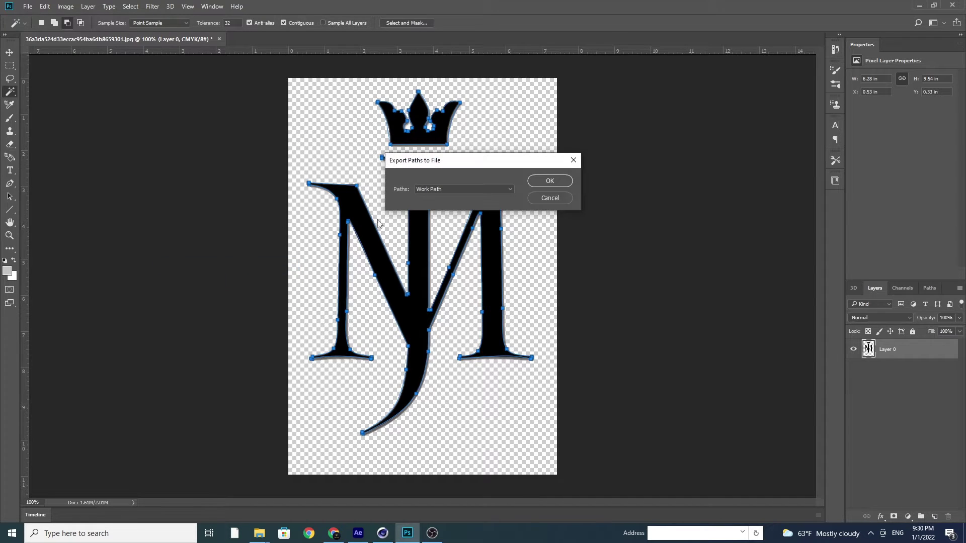
{"action": "left_click", "coordinate": [535, 183]}
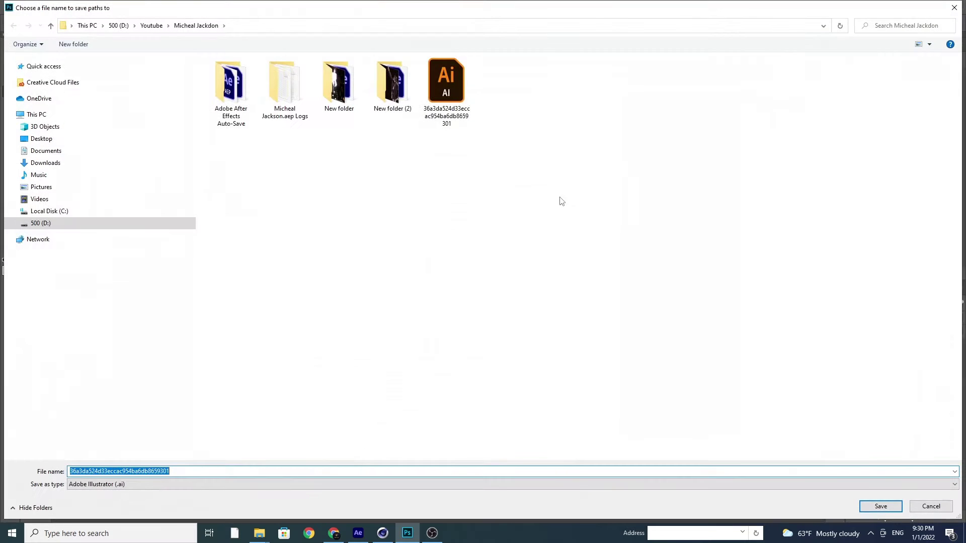
{"action": "left_click", "coordinate": [454, 101]}
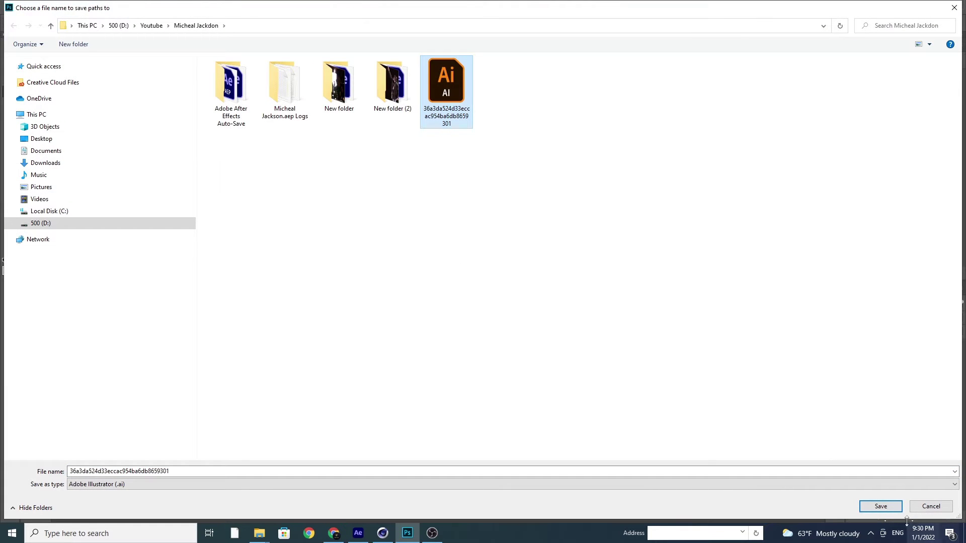
{"action": "left_click", "coordinate": [880, 507]}
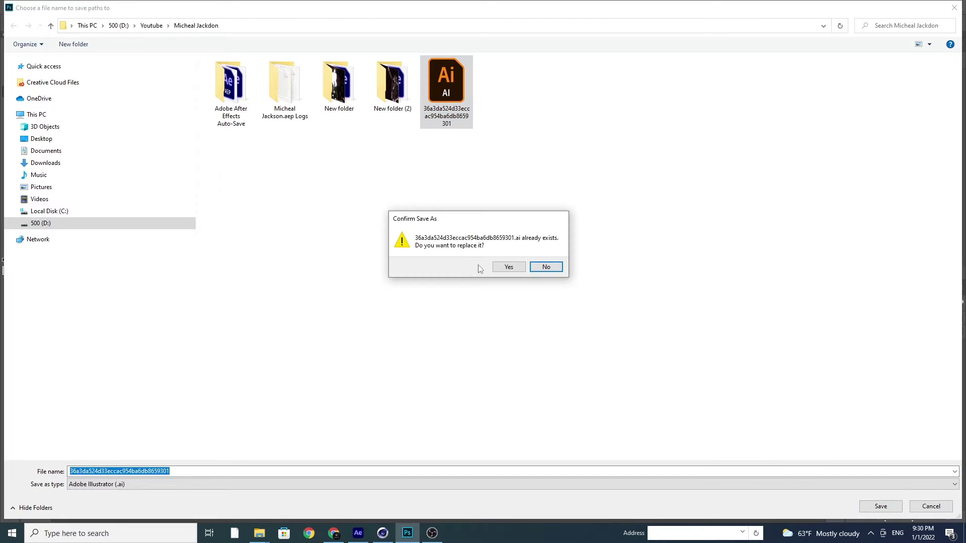
{"action": "left_click", "coordinate": [494, 268]}
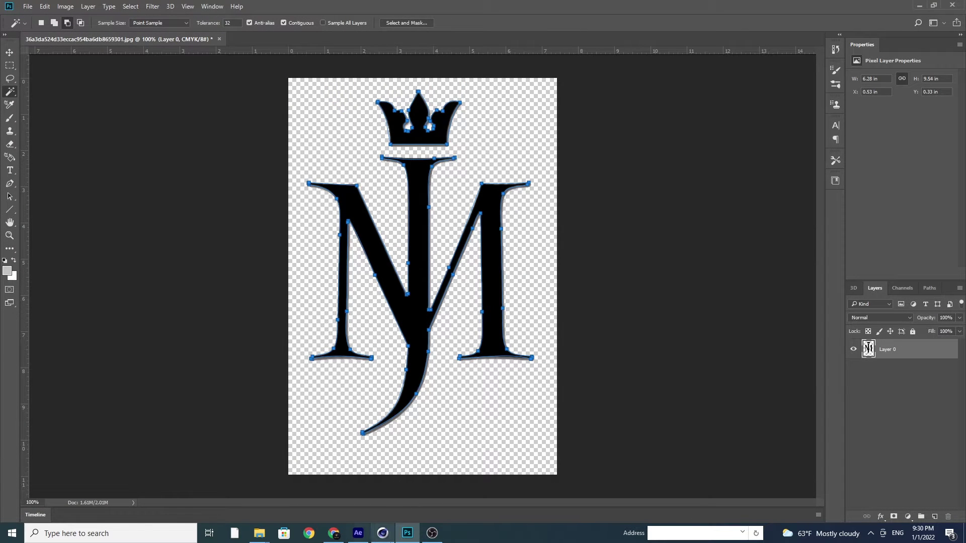
{"action": "left_click", "coordinate": [392, 535]}
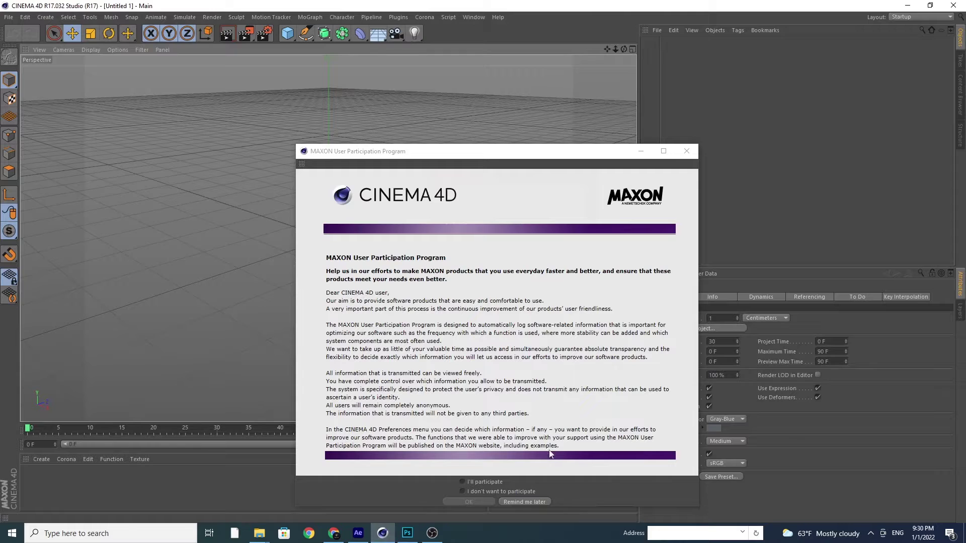
- Import the exported .ai paths file from the Micheal Jackdon folder into Cinema 4D
{"action": "left_click", "coordinate": [685, 152]}
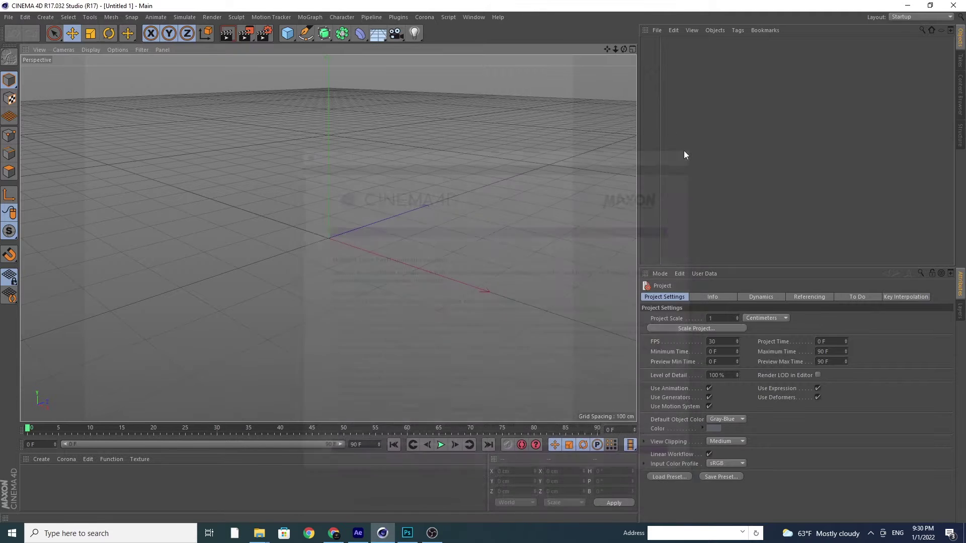
{"action": "left_click", "coordinate": [11, 19]}
{"action": "left_click", "coordinate": [23, 43]}
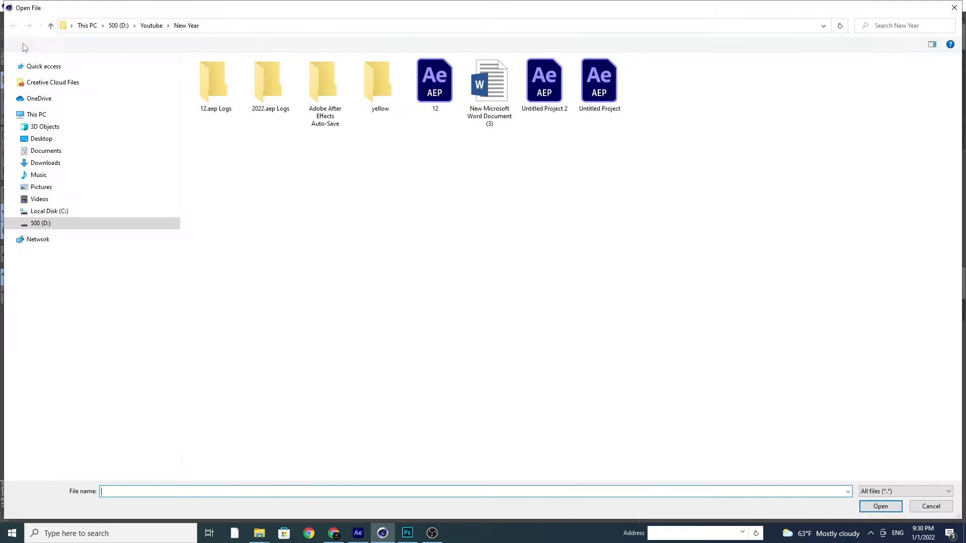
{"action": "left_click", "coordinate": [151, 25]}
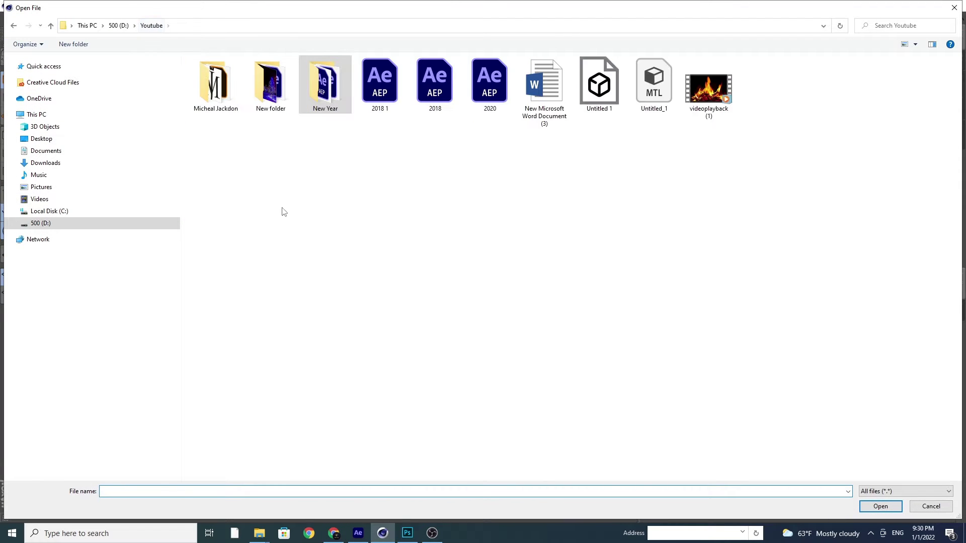
{"action": "double_click", "coordinate": [216, 83]}
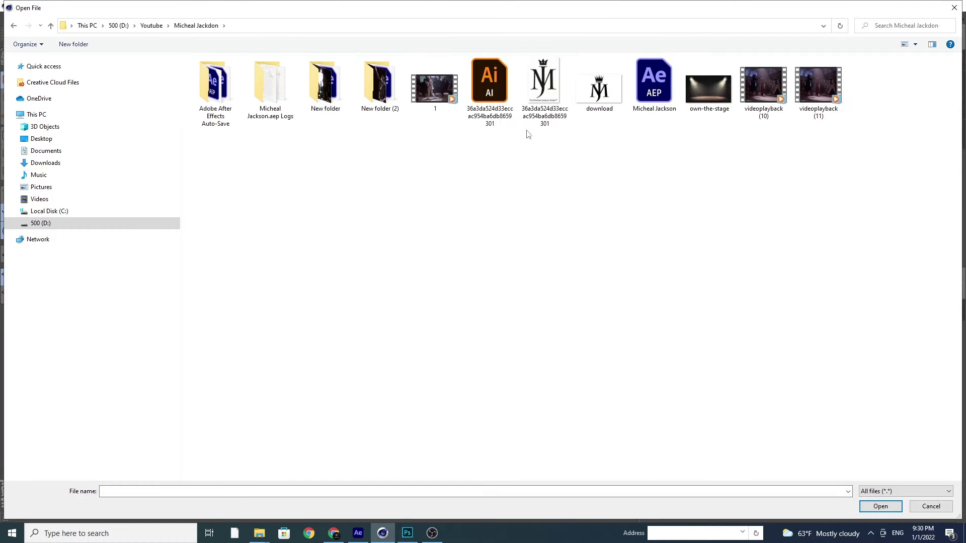
{"action": "double_click", "coordinate": [492, 105]}
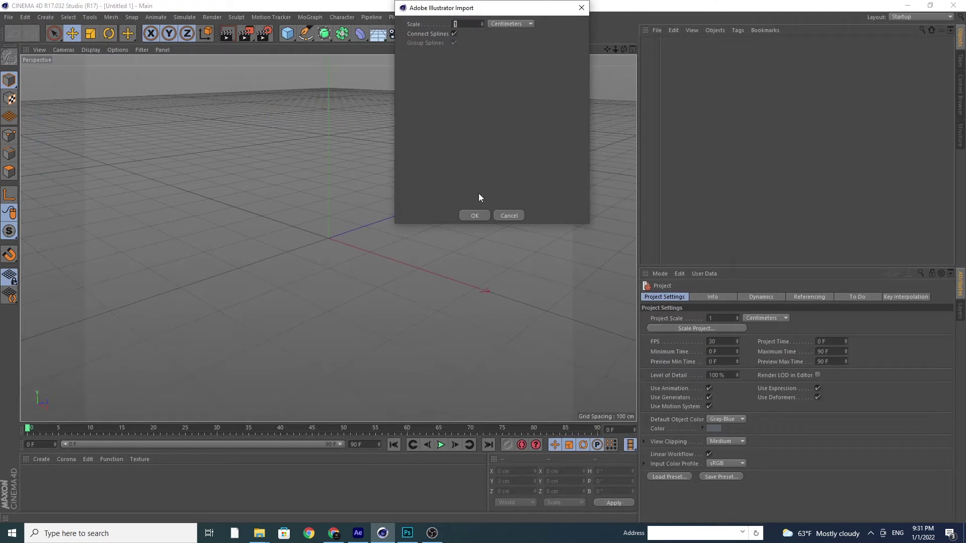
{"action": "left_click", "coordinate": [475, 217]}
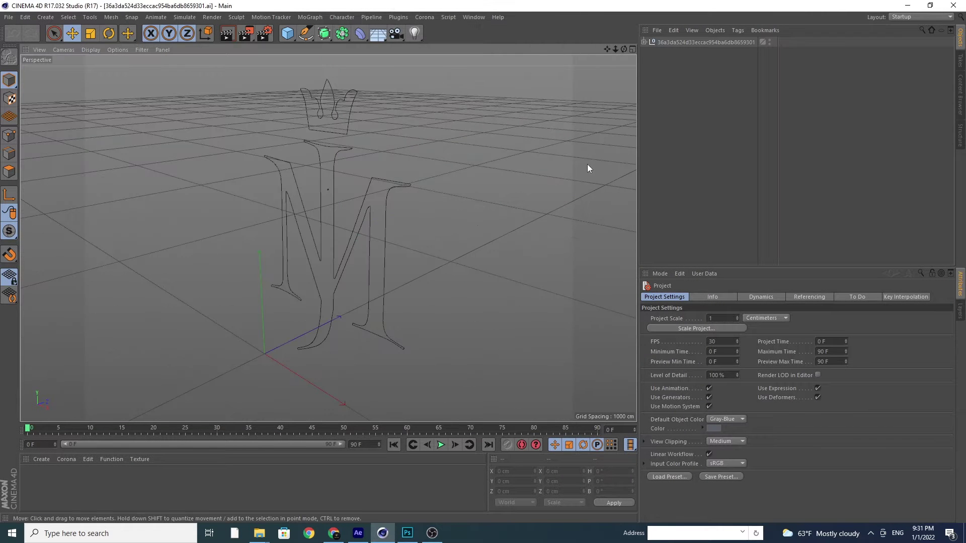
- Expand the imported group and add two Extrude generators
{"action": "mouse_move", "coordinate": [624, 49]}
{"action": "left_mouse_down"}
{"action": "mouse_move", "coordinate": [603, 51]}
{"action": "mouse_move", "coordinate": [644, 45]}
{"action": "left_mouse_up"}
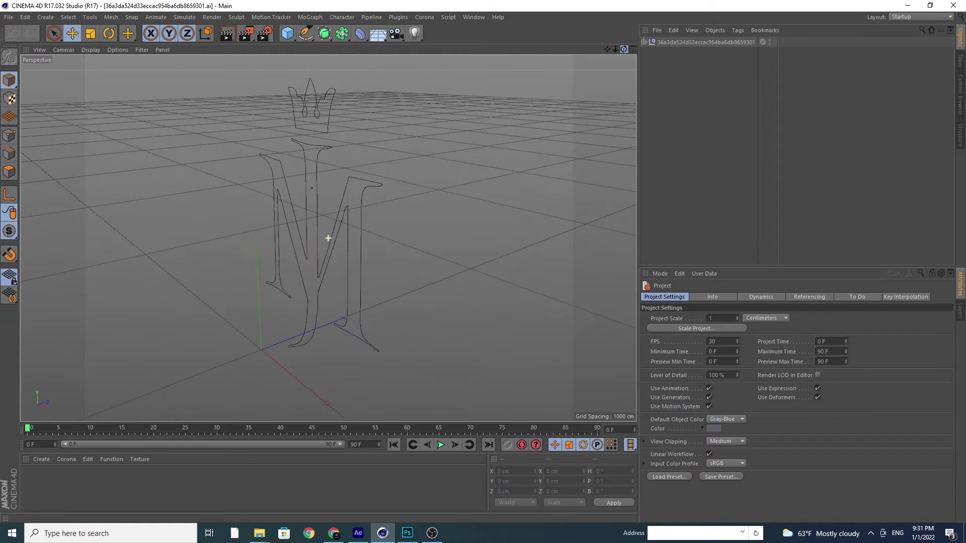
{"action": "left_click", "coordinate": [644, 44]}
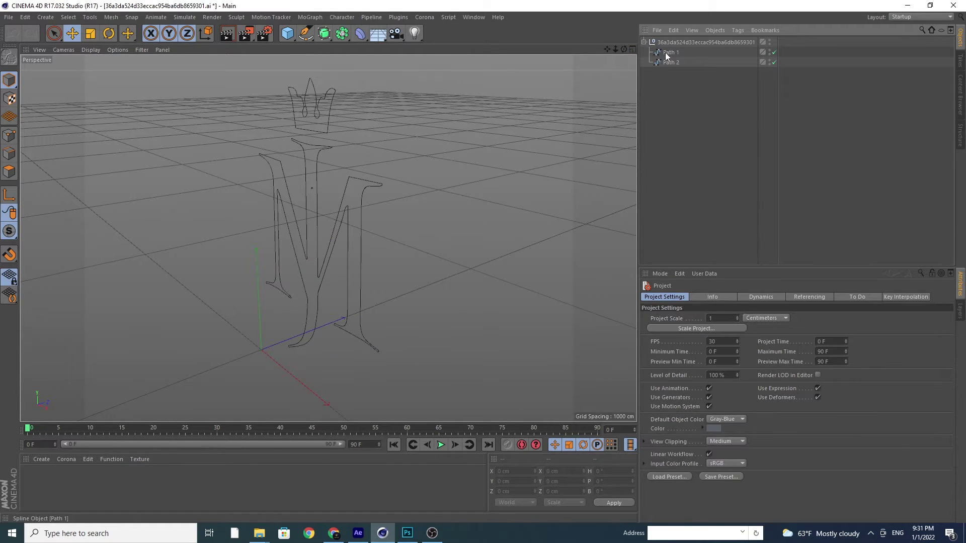
{"action": "left_click", "coordinate": [328, 35]}
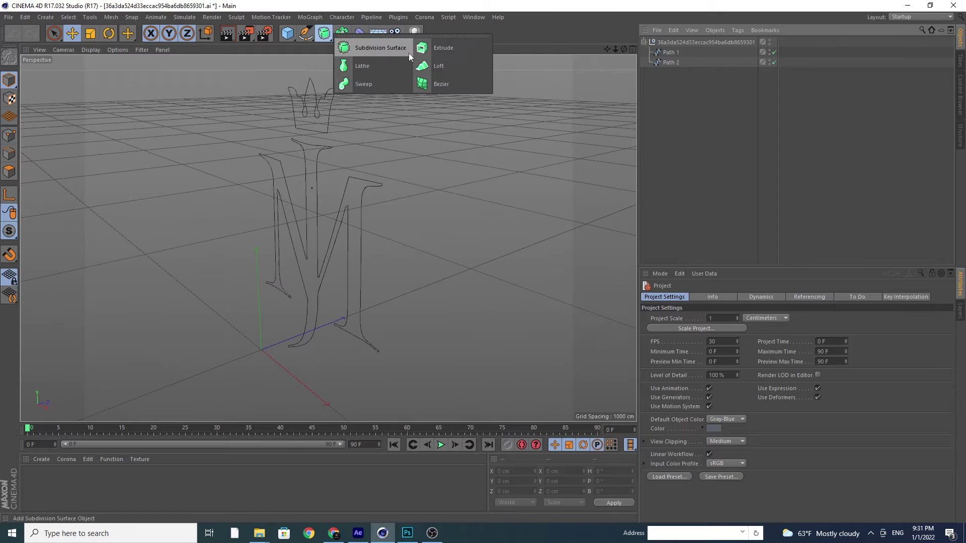
{"action": "left_click", "coordinate": [435, 49]}
{"action": "left_click", "coordinate": [324, 33]}
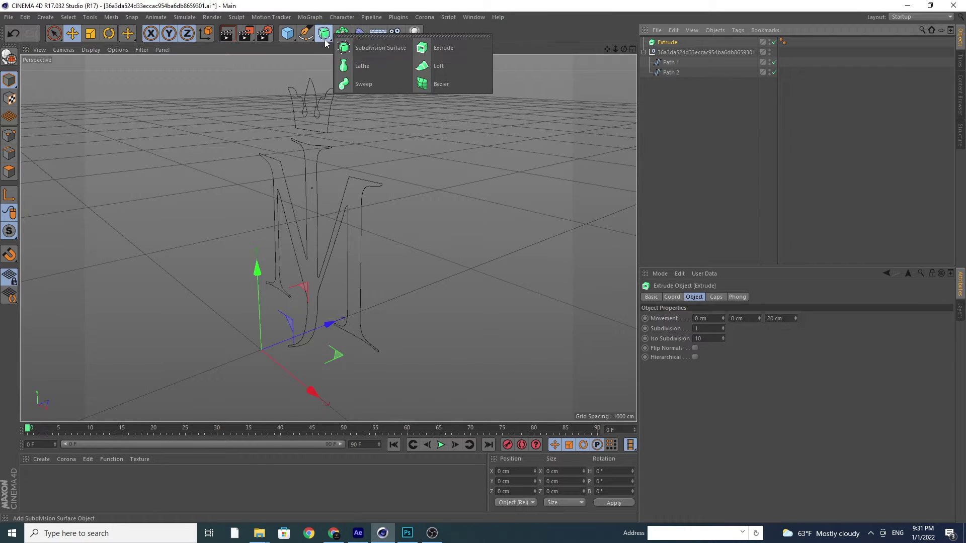
{"action": "left_click", "coordinate": [435, 48]}
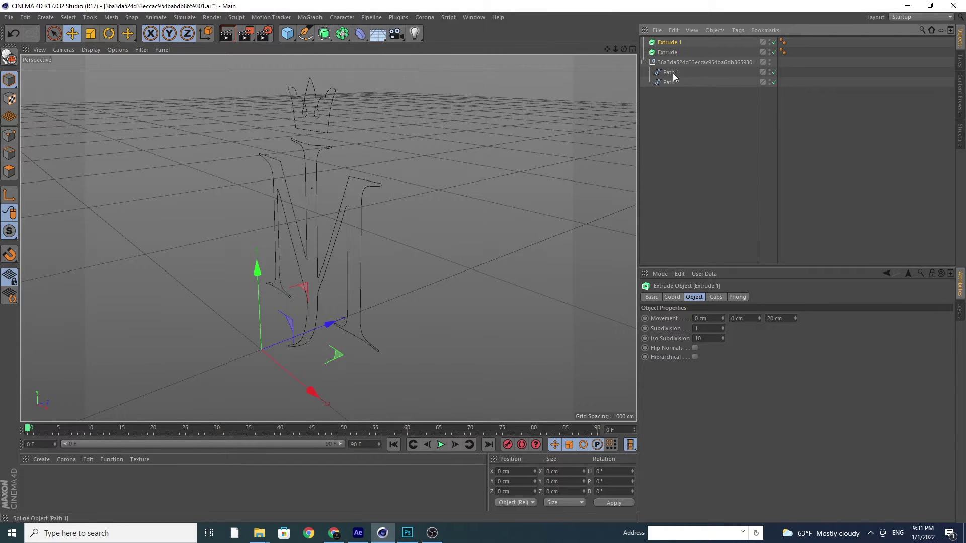
- Put the crown's Path 1 under Extrude.1 and the letters' Path 2 under Extrude
{"action": "left_click_drag", "start_coordinate": [676, 64], "coordinate": [669, 43]}
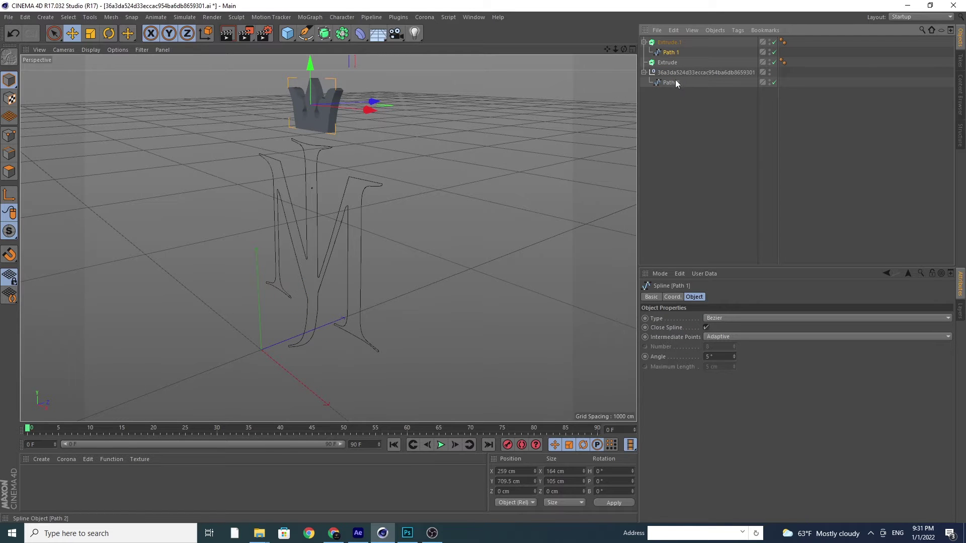
{"action": "left_click_drag", "start_coordinate": [672, 83], "coordinate": [671, 62]}
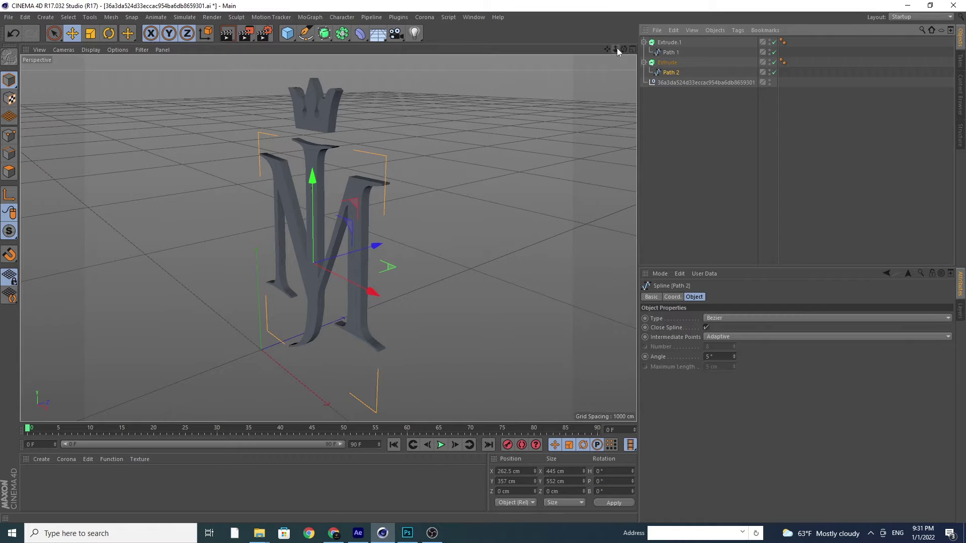
{"action": "left_click_drag", "start_coordinate": [624, 48], "coordinate": [563, 56]}
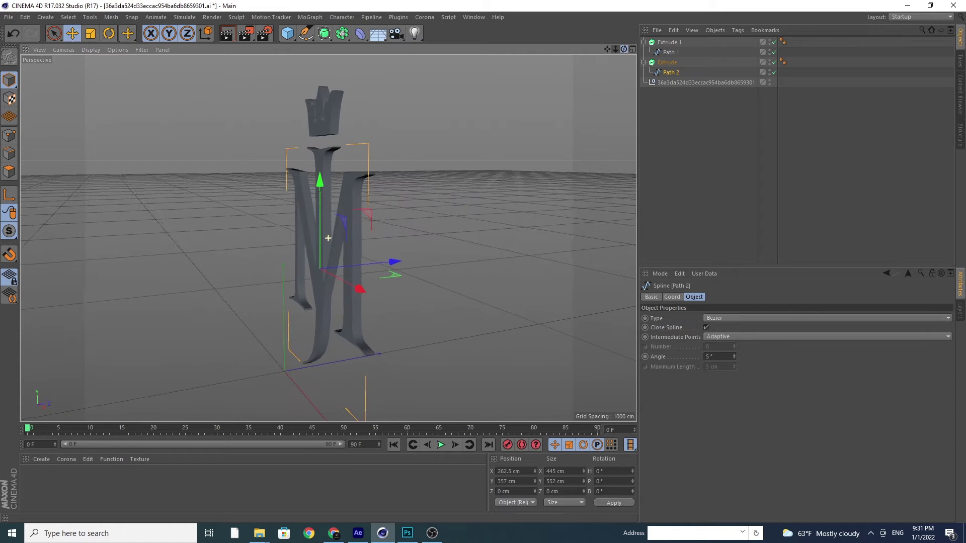
- Set Movement Z to 100 cm on both the crown and MJ letters Extrude objects
{"action": "left_click", "coordinate": [666, 44]}
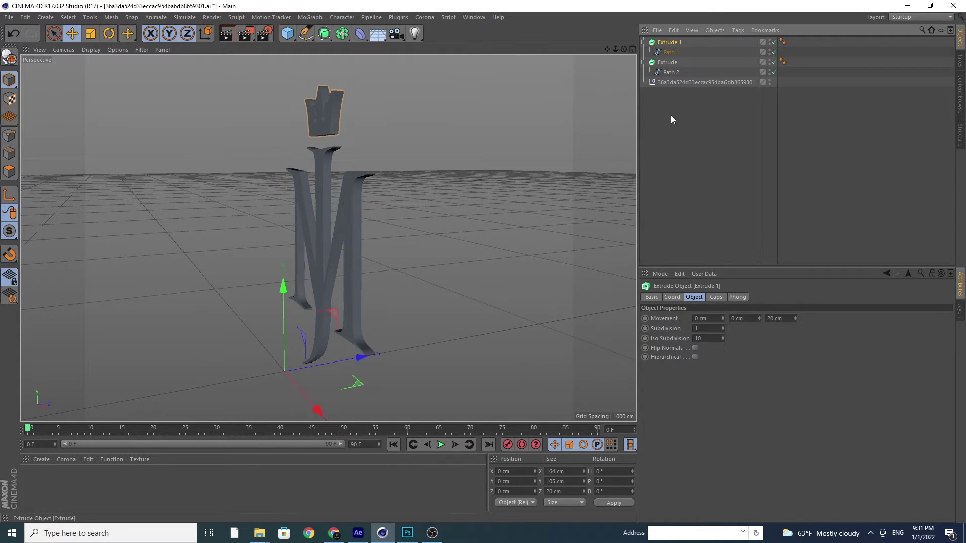
{"action": "left_click", "coordinate": [788, 319]}
{"action": "type", "text": "1"}
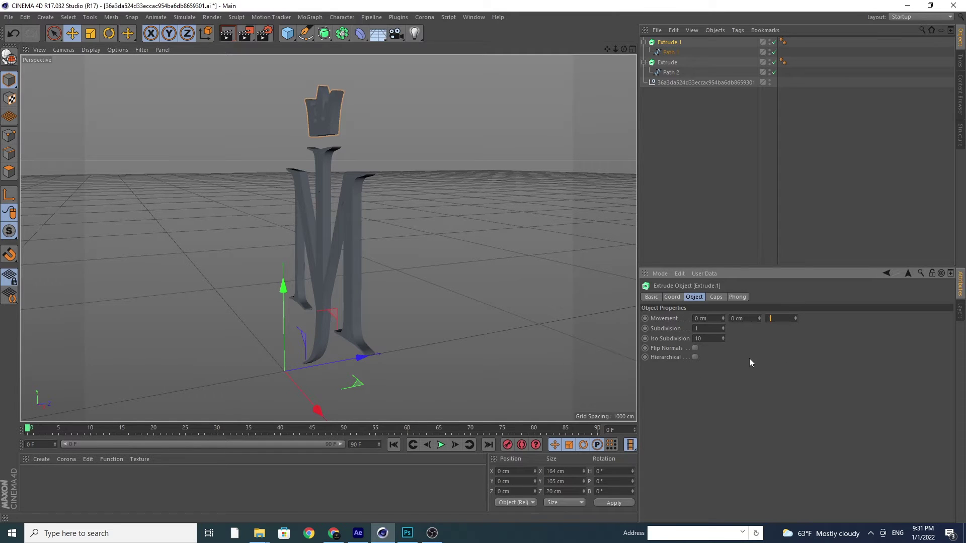
{"action": "type", "text": "00"}
{"action": "key", "text": "Return"}
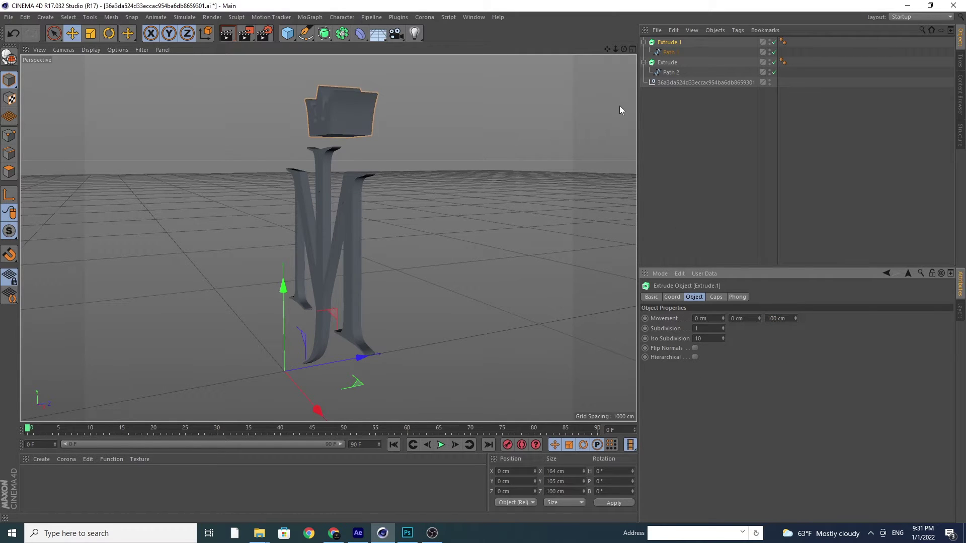
{"action": "left_click", "coordinate": [666, 62]}
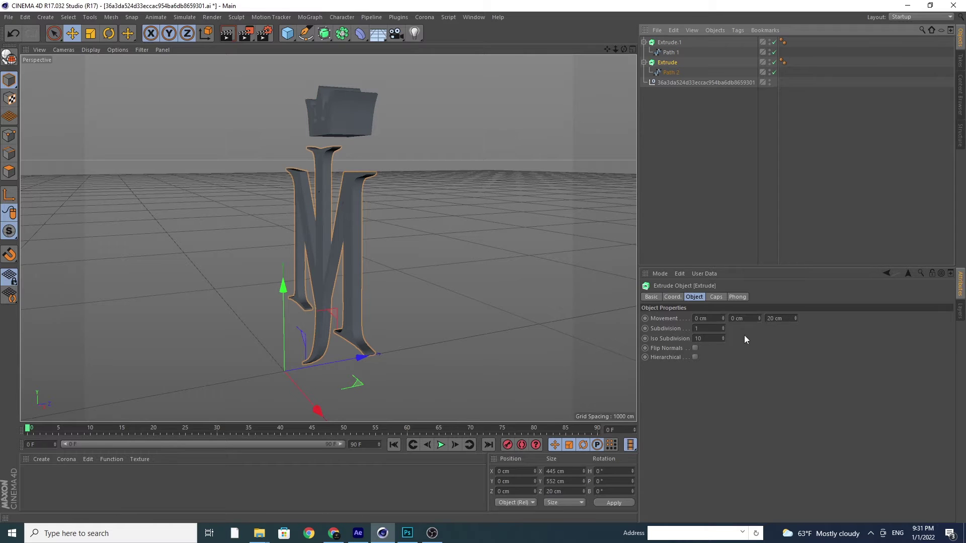
{"action": "left_click", "coordinate": [787, 319]}
{"action": "type", "text": "10"}
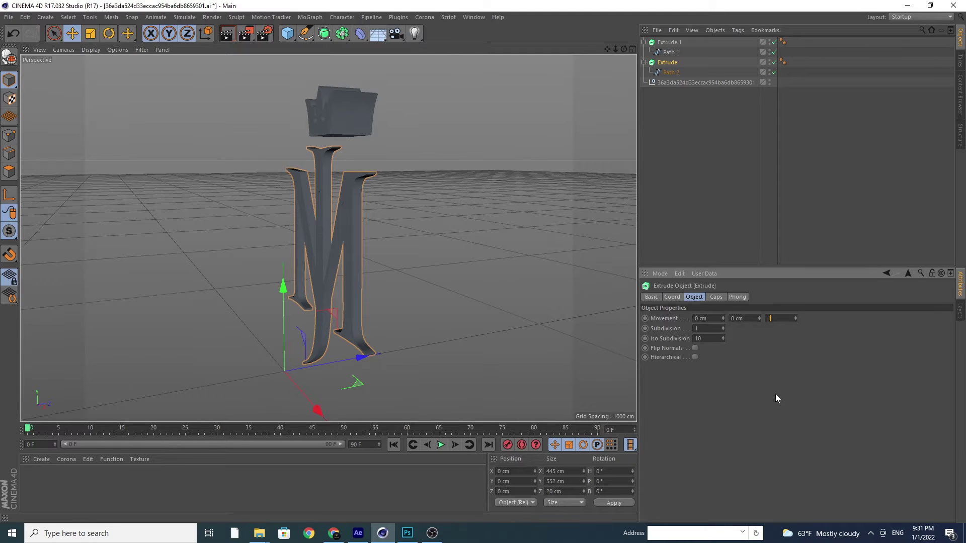
{"action": "type", "text": "0"}
{"action": "key", "text": "Return"}
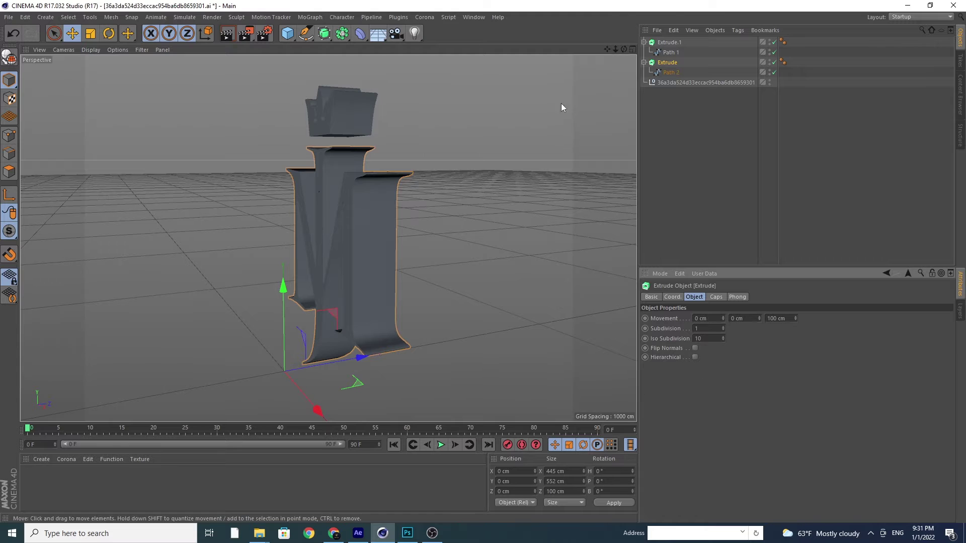
{"action": "left_click_drag", "start_coordinate": [281, 238], "coordinate": [328, 238], "text": "alt"}
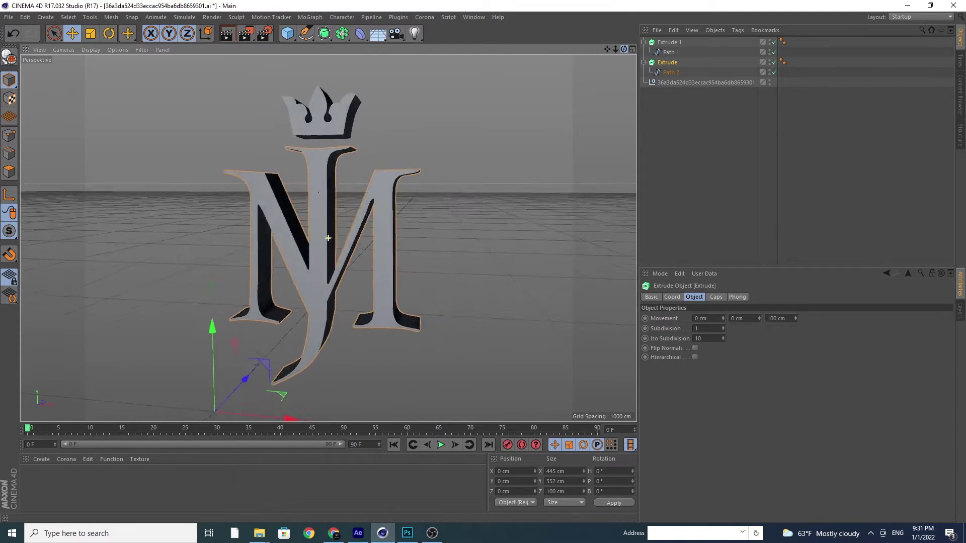
{"action": "left_click_drag", "start_coordinate": [328, 238], "coordinate": [328, 238], "text": "alt"}
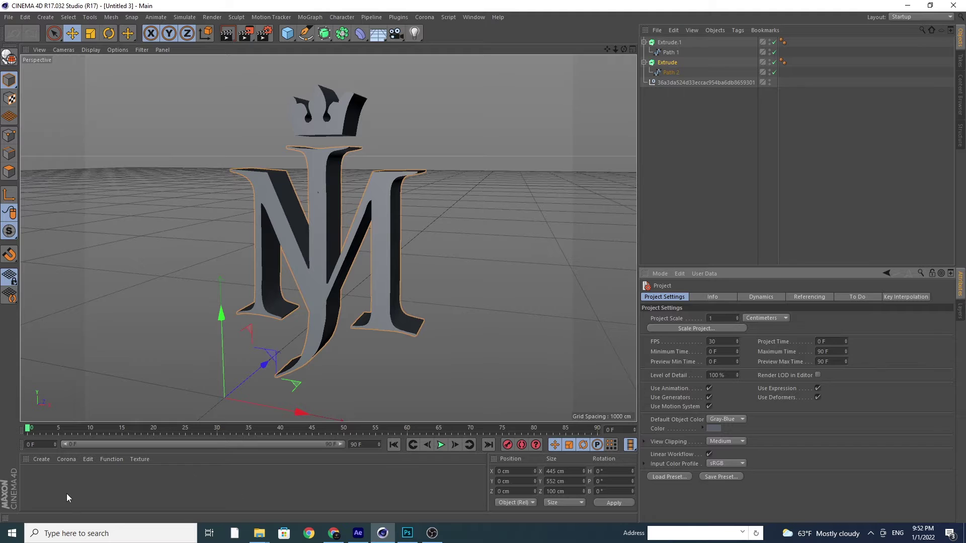
- Create material Mat with Color V at 100% and apply it to both Extrudes
{"action": "double_click", "coordinate": [63, 489]}
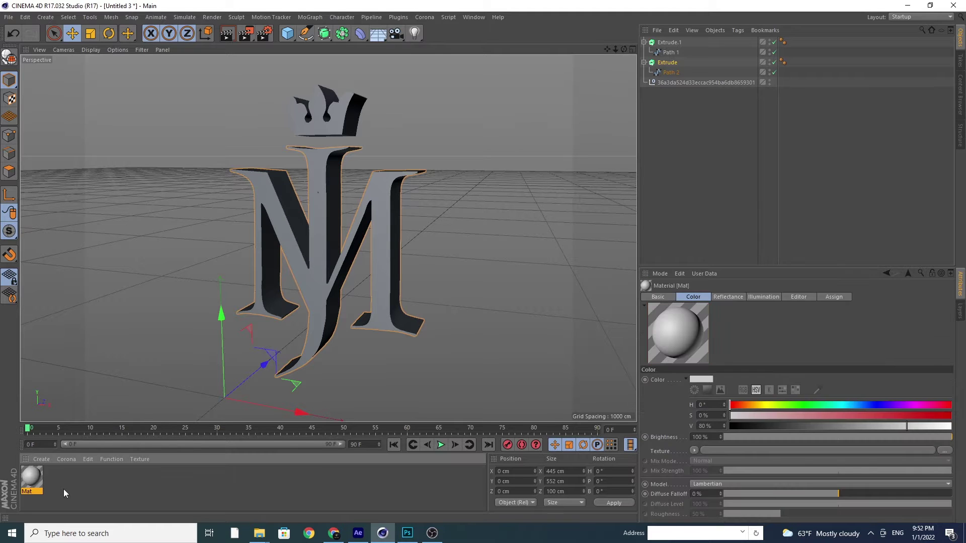
{"action": "double_click", "coordinate": [28, 480]}
{"action": "left_click_drag", "start_coordinate": [414, 150], "coordinate": [441, 149]}
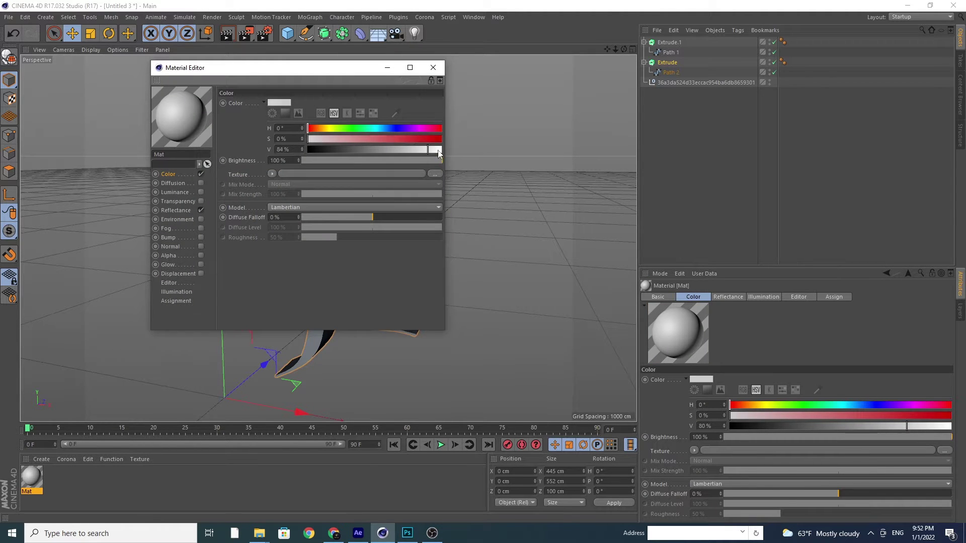
{"action": "left_click", "coordinate": [436, 70]}
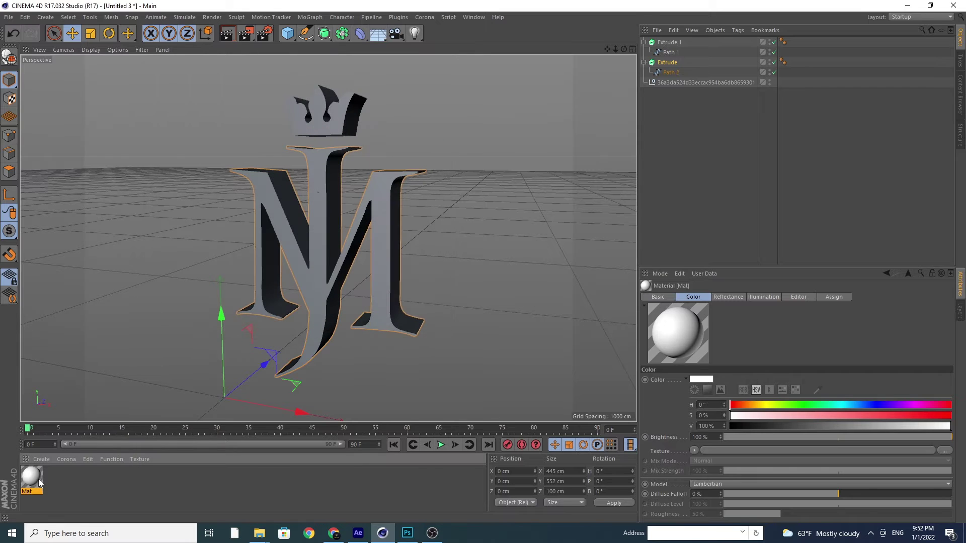
{"action": "left_click_drag", "start_coordinate": [695, 116], "coordinate": [689, 43]}
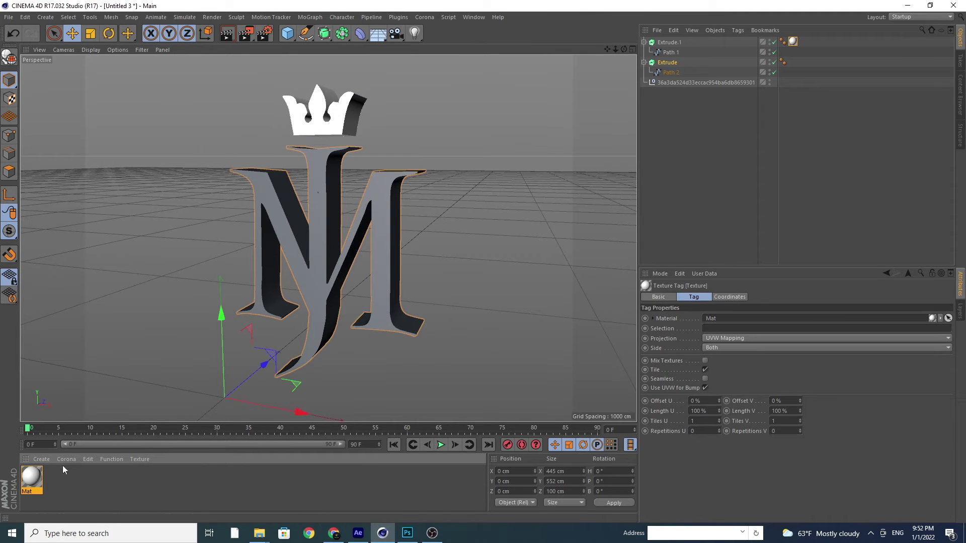
{"action": "left_click_drag", "start_coordinate": [31, 481], "coordinate": [667, 63]}
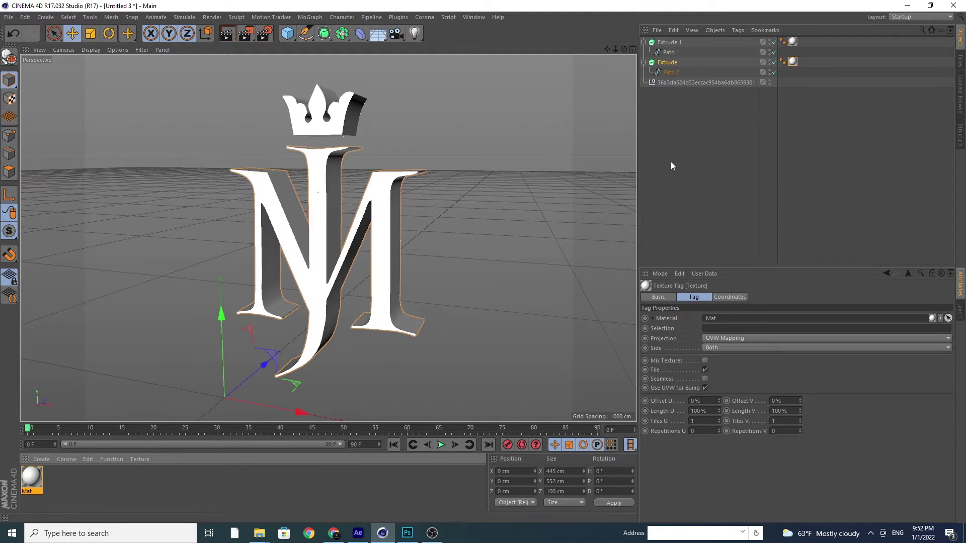
- Add a Plane, then shift both logo extrusions left and frame them
{"action": "left_click", "coordinate": [290, 35]}
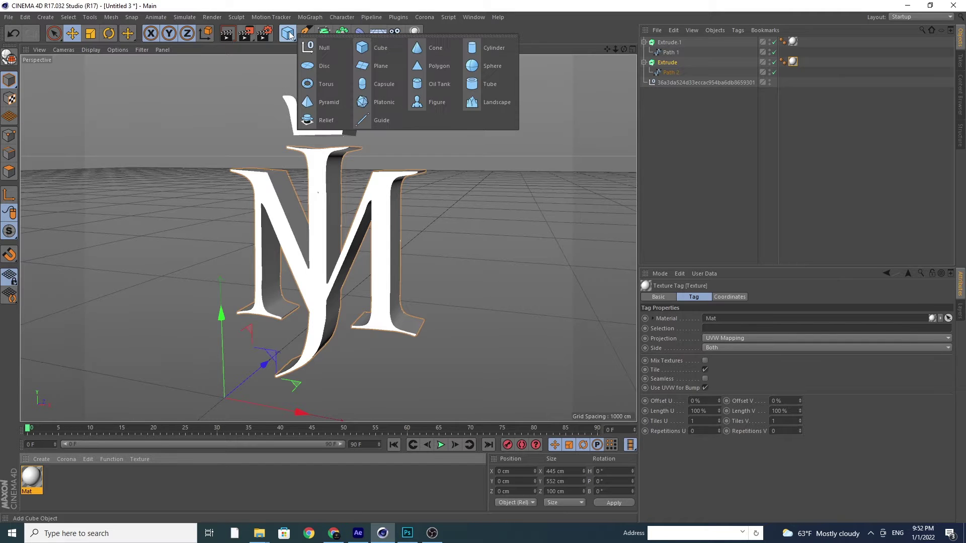
{"action": "left_click", "coordinate": [369, 71]}
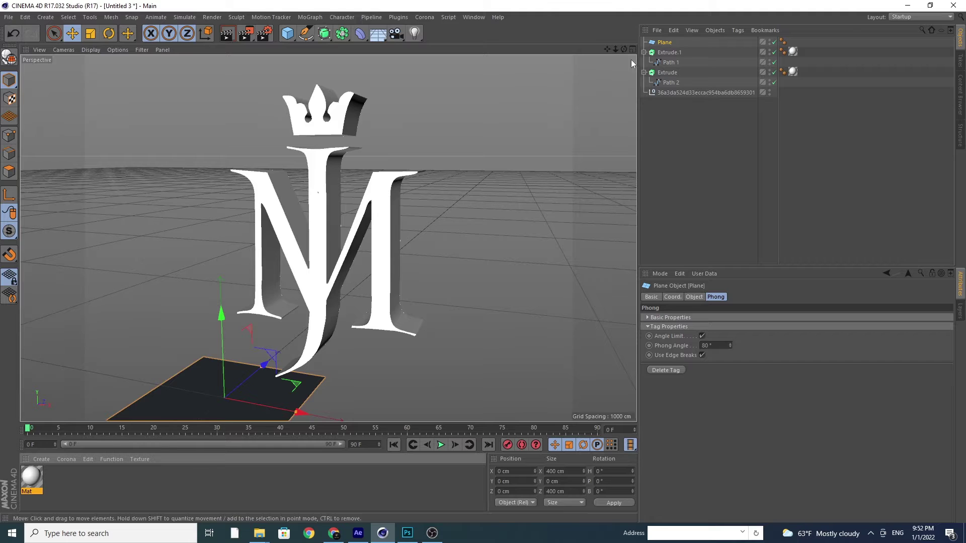
{"action": "left_click_drag", "start_coordinate": [615, 49], "coordinate": [629, 50]}
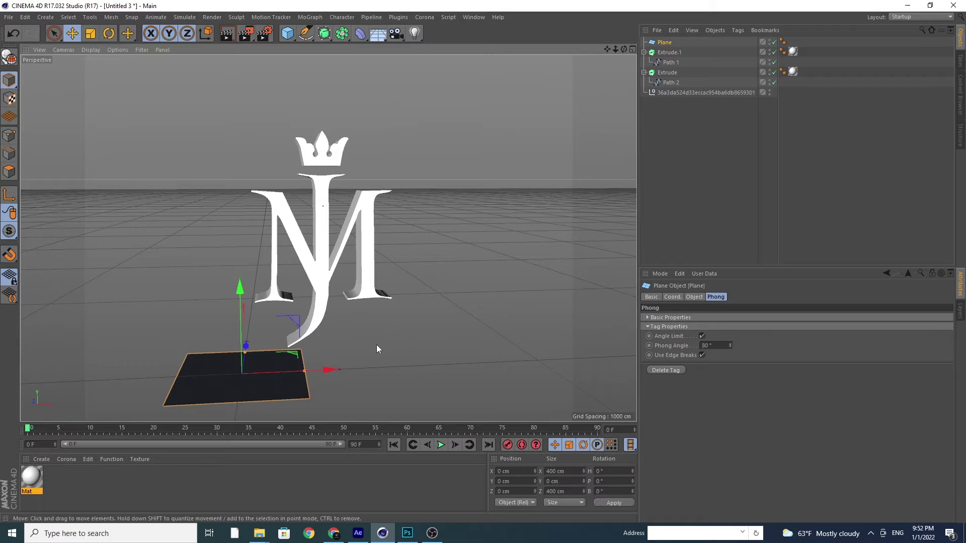
{"action": "left_click", "coordinate": [662, 53]}
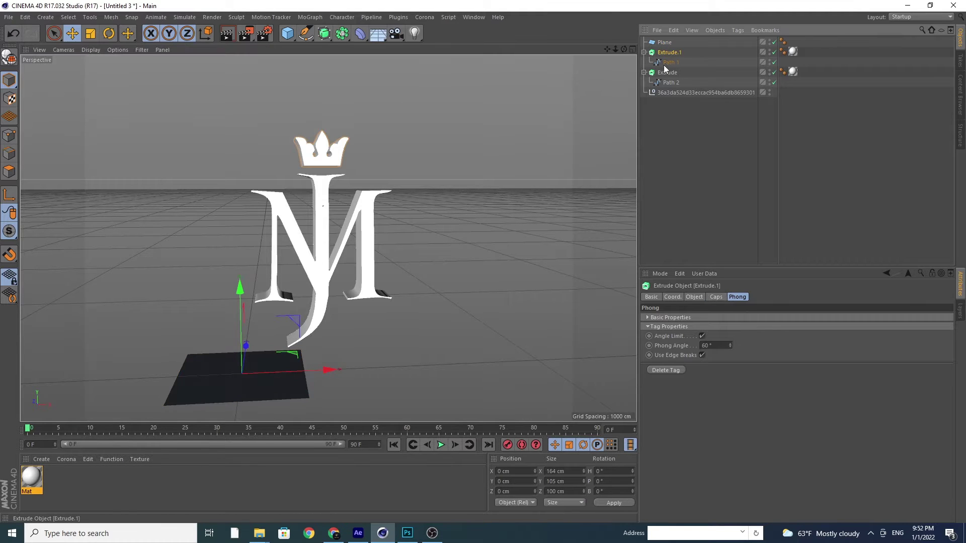
{"action": "left_click", "coordinate": [667, 73], "text": "shift"}
{"action": "left_click_drag", "start_coordinate": [373, 270], "coordinate": [310, 266]}
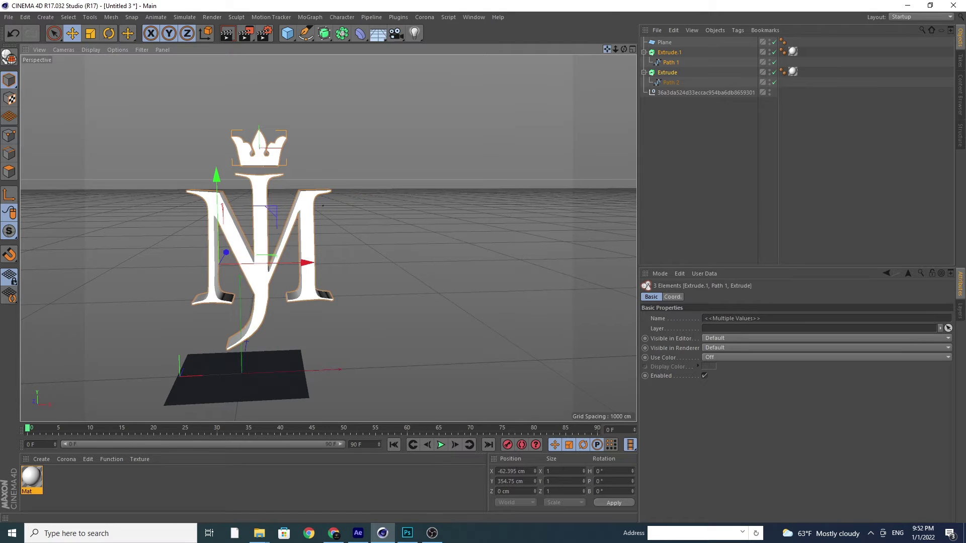
{"action": "key", "text": "o"}
- Stretch the floor plane to about 1996 cm wide and 3606 cm deep
{"action": "left_click", "coordinate": [339, 377]}
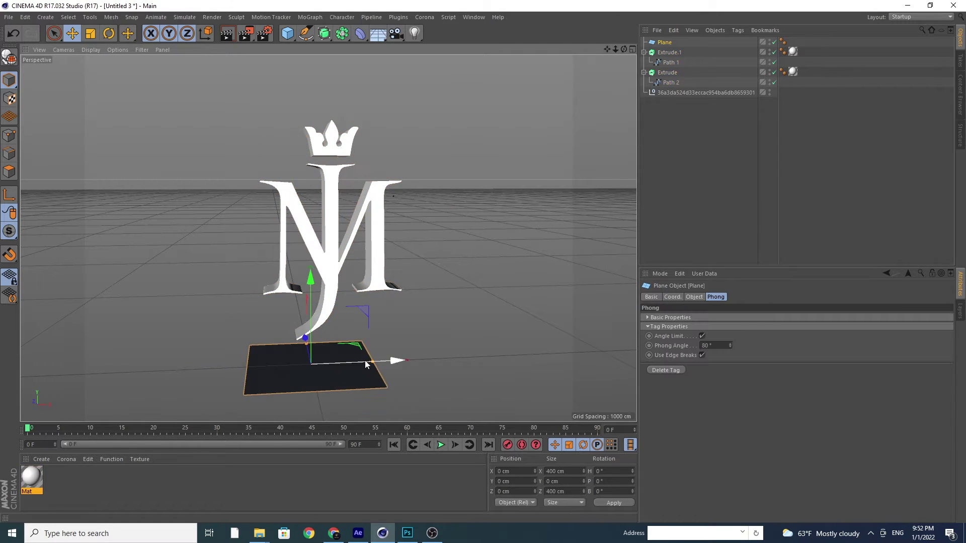
{"action": "left_click_drag", "start_coordinate": [372, 361], "coordinate": [533, 355]}
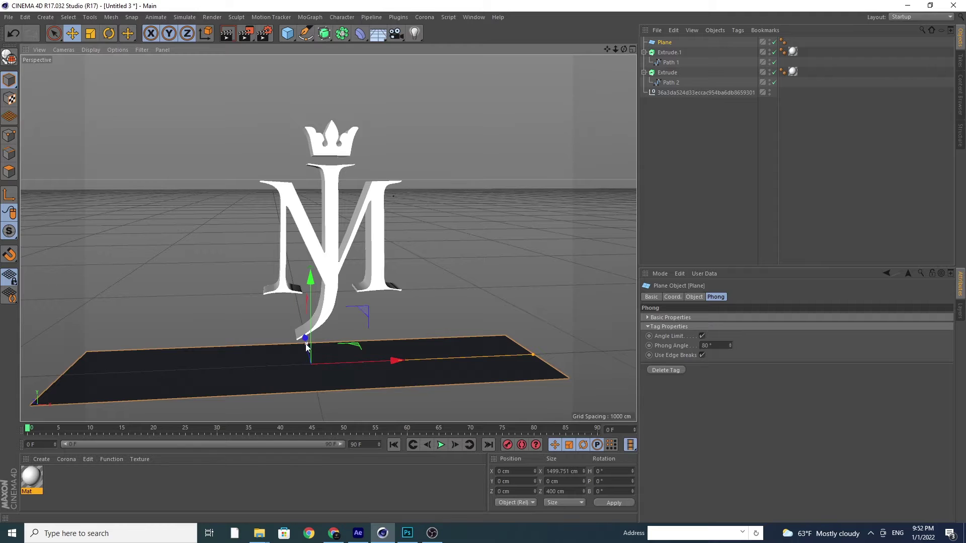
{"action": "left_click_drag", "start_coordinate": [306, 341], "coordinate": [289, 265]}
{"action": "left_click_drag", "start_coordinate": [536, 355], "coordinate": [602, 351]}
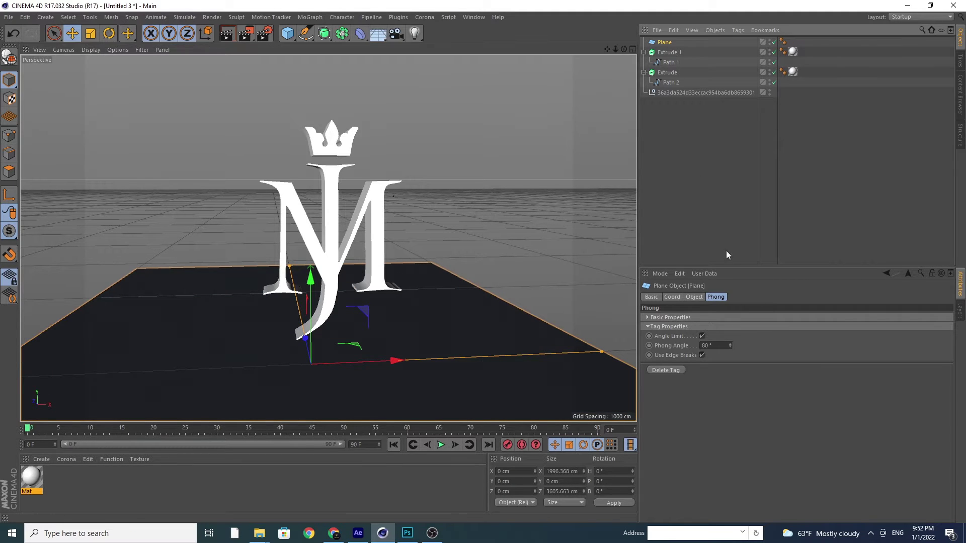
{"action": "left_click", "coordinate": [692, 297]}
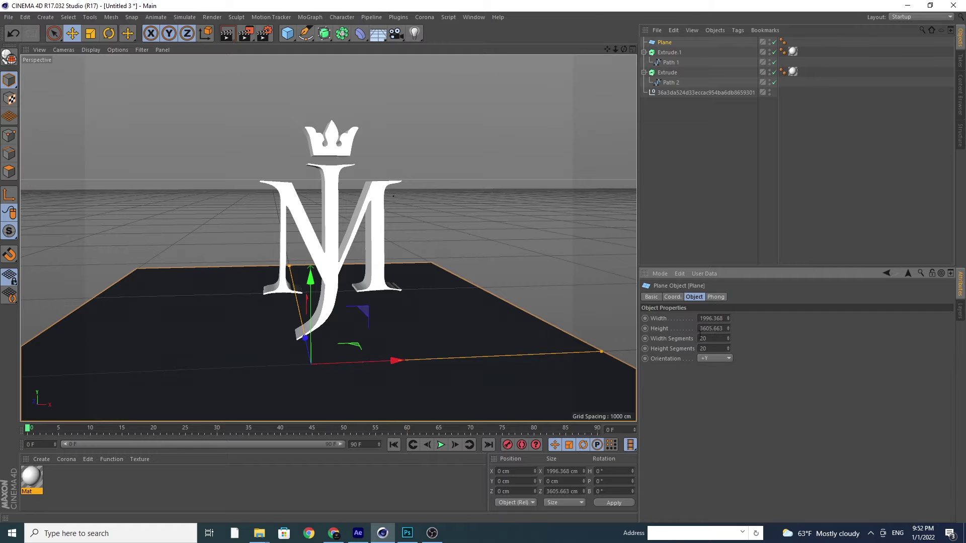
- Stand the plane upright at -Z and size it to about 4313 × 2921 cm behind the logo
{"action": "left_click", "coordinate": [710, 361]}
{"action": "left_click", "coordinate": [712, 419]}
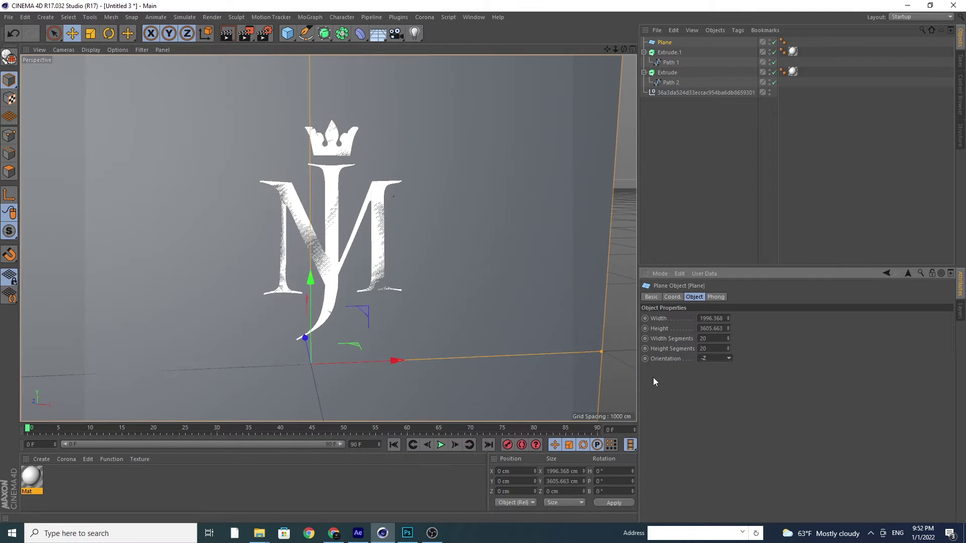
{"action": "left_click_drag", "start_coordinate": [624, 50], "coordinate": [608, 62]}
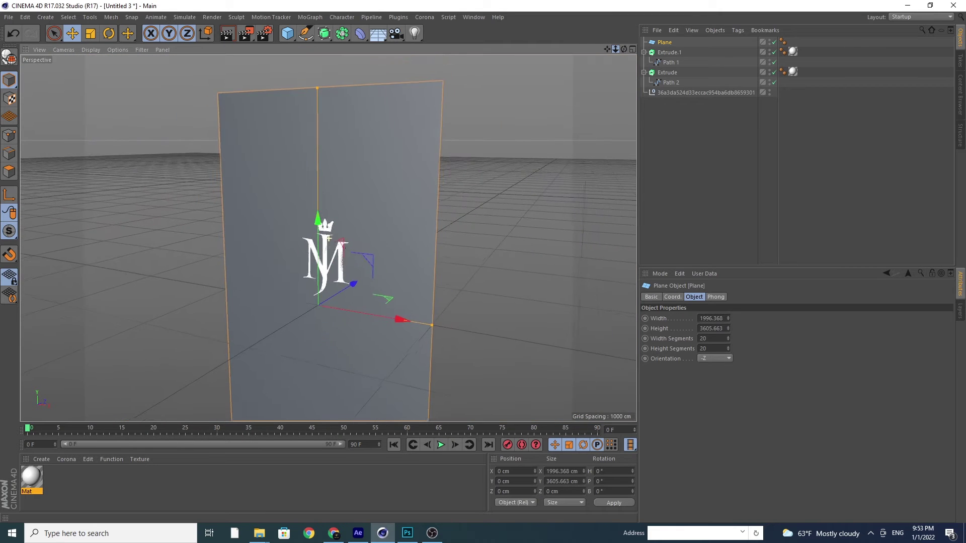
{"action": "mouse_move", "coordinate": [412, 309]}
{"action": "left_mouse_down"}
{"action": "mouse_move", "coordinate": [527, 344]}
{"action": "mouse_move", "coordinate": [545, 331]}
{"action": "left_mouse_up"}
{"action": "left_click_drag", "start_coordinate": [319, 115], "coordinate": [319, 151]}
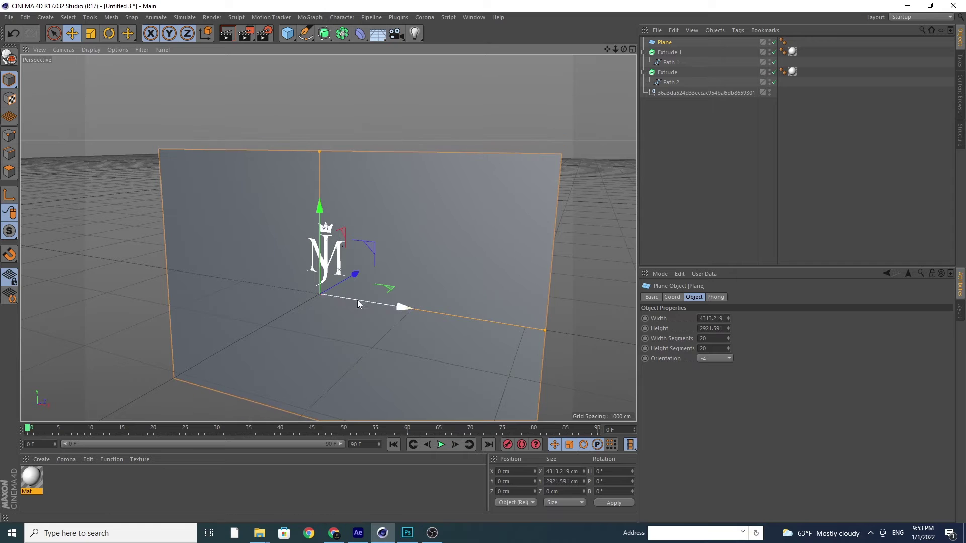
{"action": "mouse_move", "coordinate": [360, 277]}
{"action": "left_mouse_down"}
{"action": "mouse_move", "coordinate": [377, 268]}
{"action": "mouse_move", "coordinate": [359, 274]}
{"action": "mouse_move", "coordinate": [366, 272]}
{"action": "left_mouse_up"}
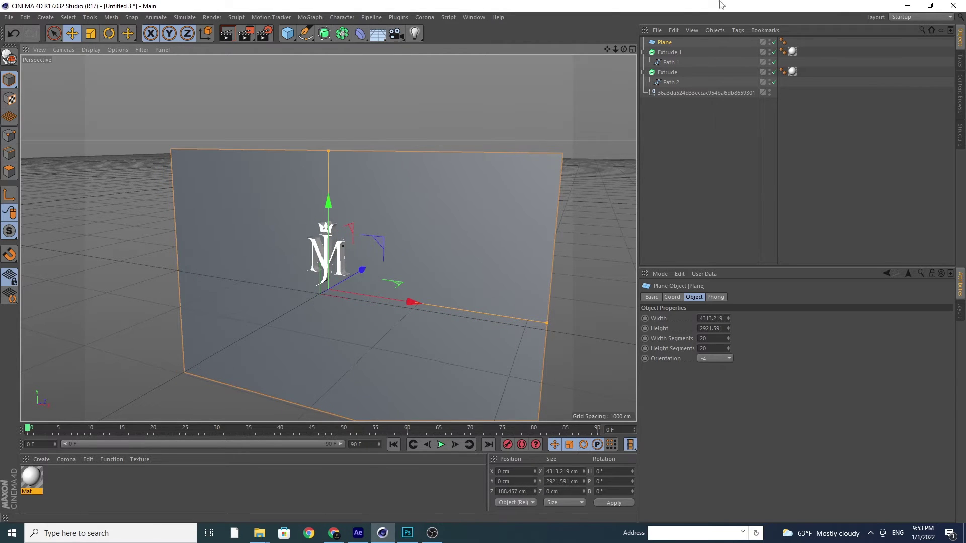
- Level the view front-on and add an Area Light
{"action": "mouse_move", "coordinate": [622, 50]}
{"action": "left_mouse_down"}
{"action": "mouse_move", "coordinate": [604, 53]}
{"action": "mouse_move", "coordinate": [616, 50]}
{"action": "left_mouse_up"}
{"action": "left_click_drag", "start_coordinate": [623, 49], "coordinate": [608, 52]}
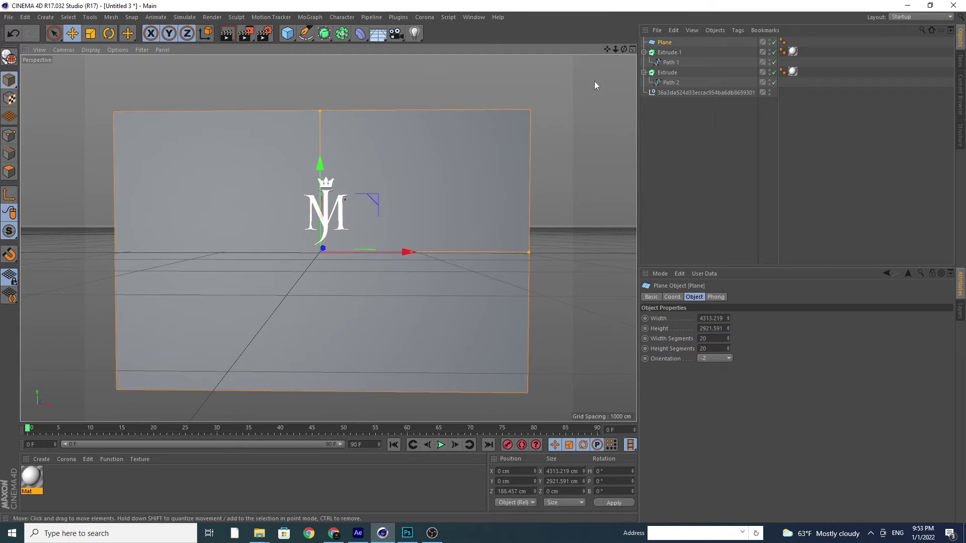
{"action": "left_click_drag", "start_coordinate": [414, 34], "coordinate": [514, 67]}
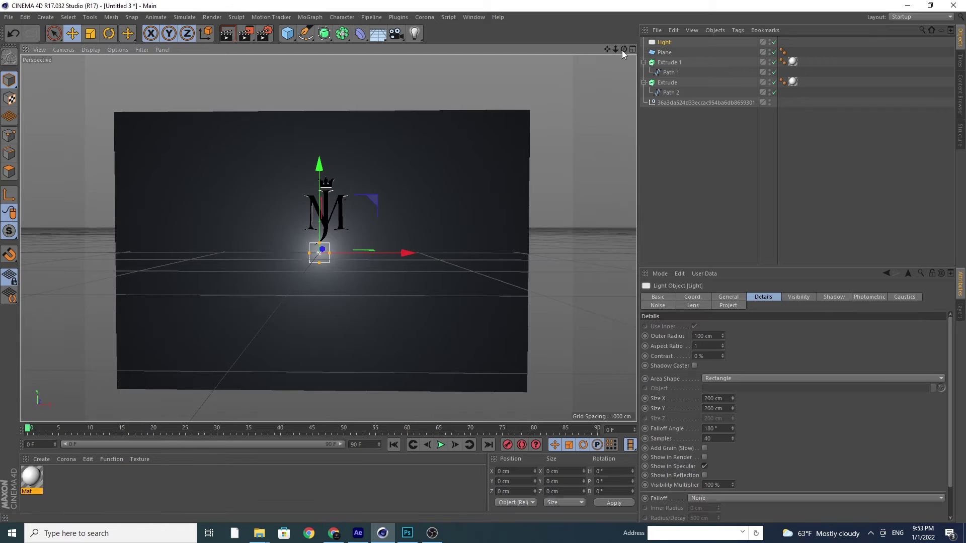
- Move the area light forward in front of the logo and raise it toward the logo
{"action": "left_click_drag", "start_coordinate": [624, 49], "coordinate": [515, 170]}
{"action": "mouse_move", "coordinate": [350, 240]}
{"action": "left_mouse_down"}
{"action": "mouse_move", "coordinate": [302, 220]}
{"action": "mouse_move", "coordinate": [302, 208]}
{"action": "left_mouse_up"}
{"action": "mouse_move", "coordinate": [312, 255]}
{"action": "left_mouse_down"}
{"action": "mouse_move", "coordinate": [339, 264]}
{"action": "mouse_move", "coordinate": [299, 233]}
{"action": "left_mouse_up"}
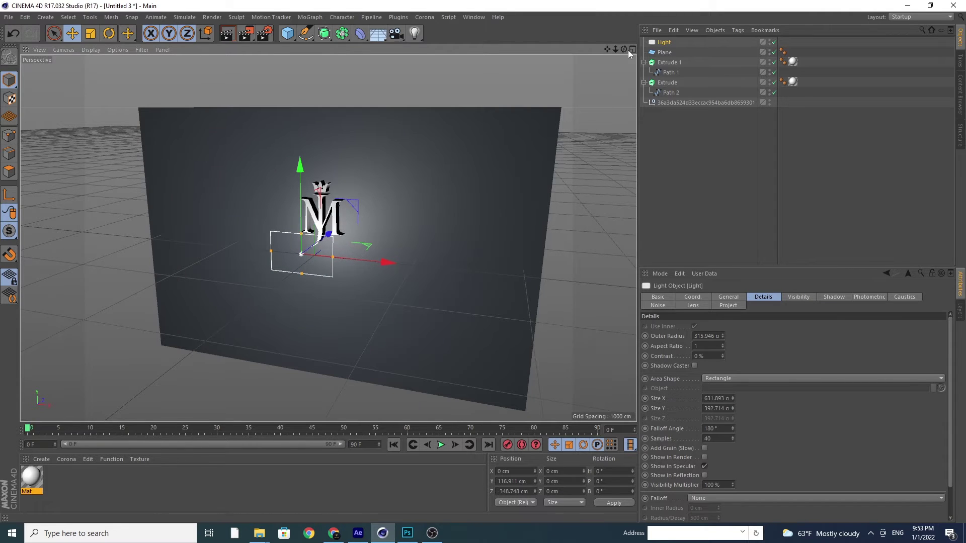
{"action": "left_click_drag", "start_coordinate": [627, 50], "coordinate": [635, 49]}
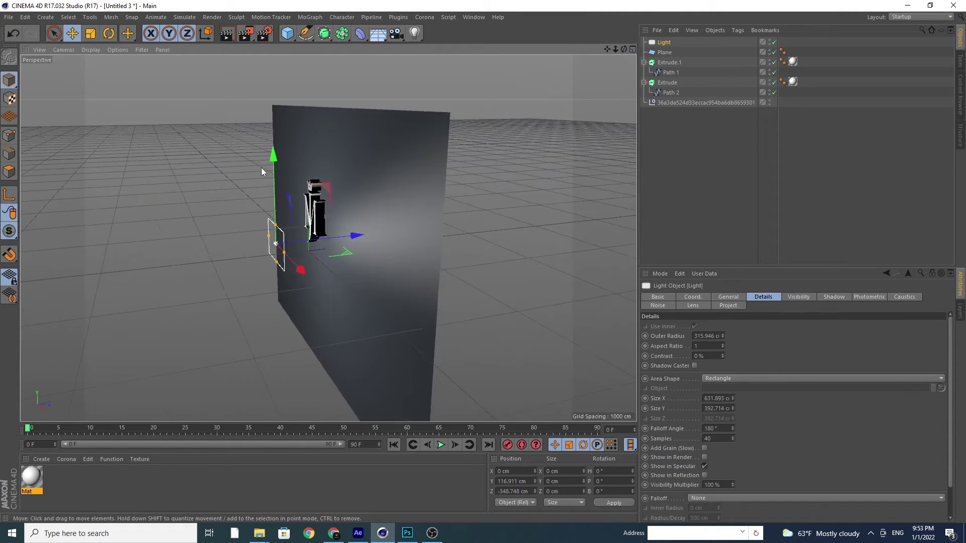
{"action": "left_click_drag", "start_coordinate": [275, 165], "coordinate": [273, 141]}
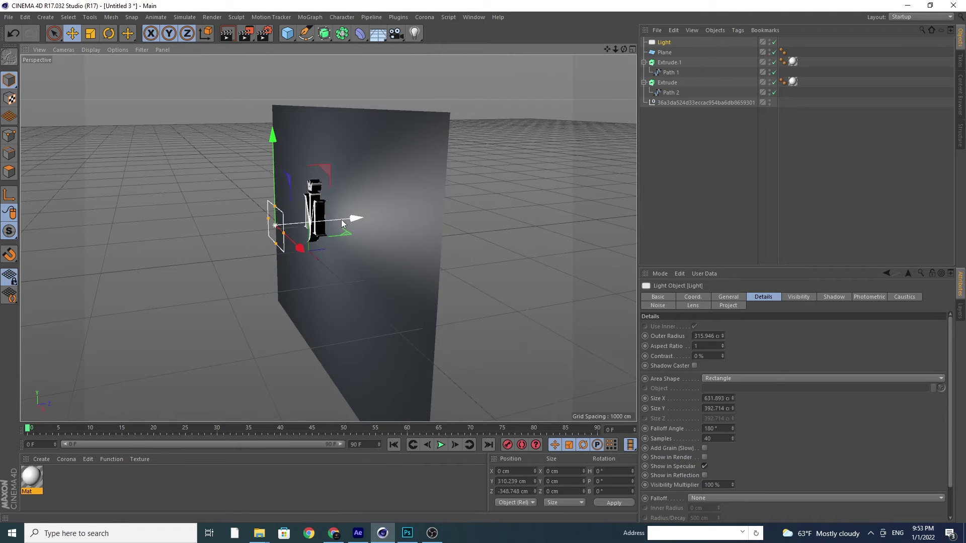
{"action": "left_click_drag", "start_coordinate": [355, 217], "coordinate": [320, 226]}
- Stretch the light's area taller, to about 632 × 720 cm, shifting it slightly right
{"action": "mouse_move", "coordinate": [623, 51]}
{"action": "left_mouse_down"}
{"action": "mouse_move", "coordinate": [438, 241]}
{"action": "mouse_move", "coordinate": [413, 231]}
{"action": "left_mouse_up"}
{"action": "left_click_drag", "start_coordinate": [624, 49], "coordinate": [616, 50]}
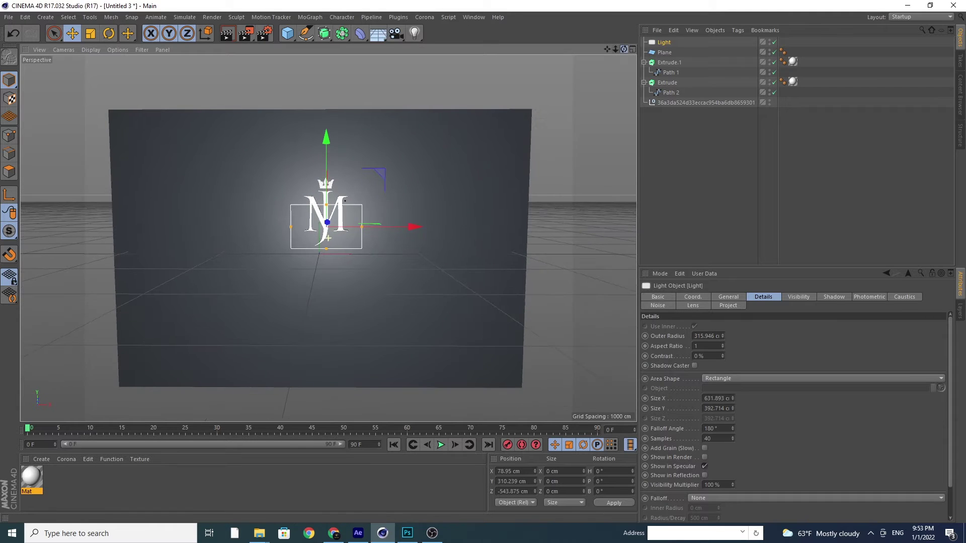
{"action": "left_click_drag", "start_coordinate": [327, 207], "coordinate": [328, 150]}
{"action": "left_click_drag", "start_coordinate": [324, 186], "coordinate": [327, 172]}
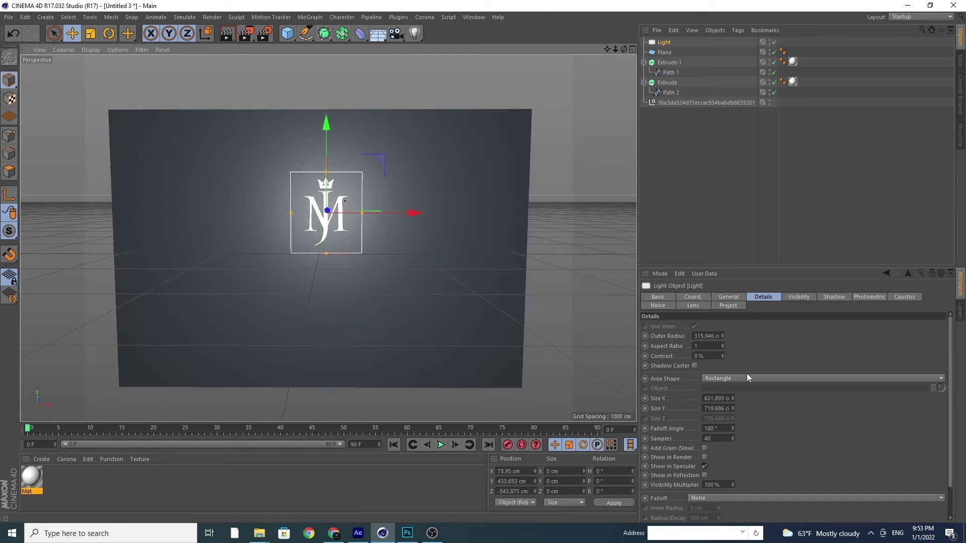
- Set the light's falloff to Inverse Square Clamped and test-render the view
{"action": "left_click", "coordinate": [712, 500]}
{"action": "left_click", "coordinate": [715, 491]}
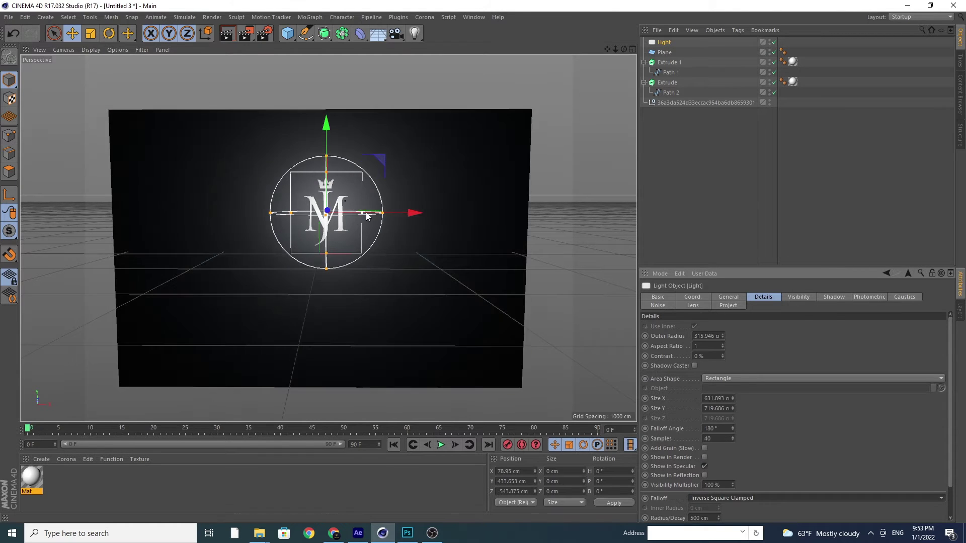
{"action": "left_click", "coordinate": [224, 36]}
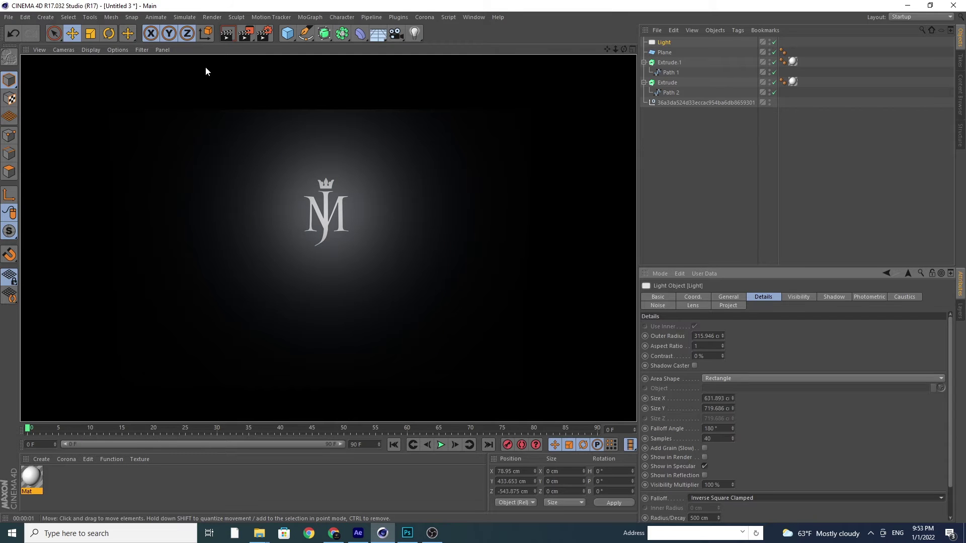
- Shrink the light's falloff radius to about 412.14 cm and enable Show in Reflection
{"action": "left_click", "coordinate": [240, 90]}
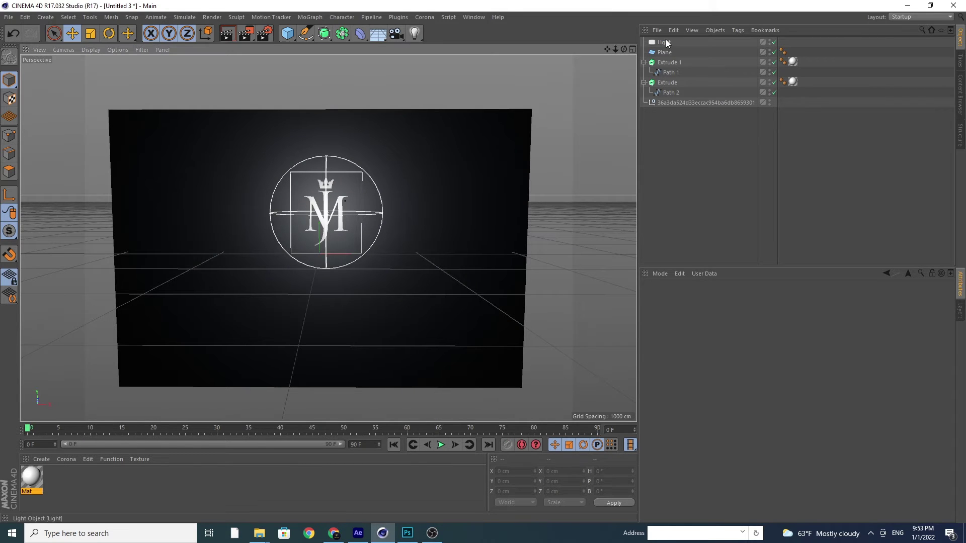
{"action": "left_click", "coordinate": [665, 43]}
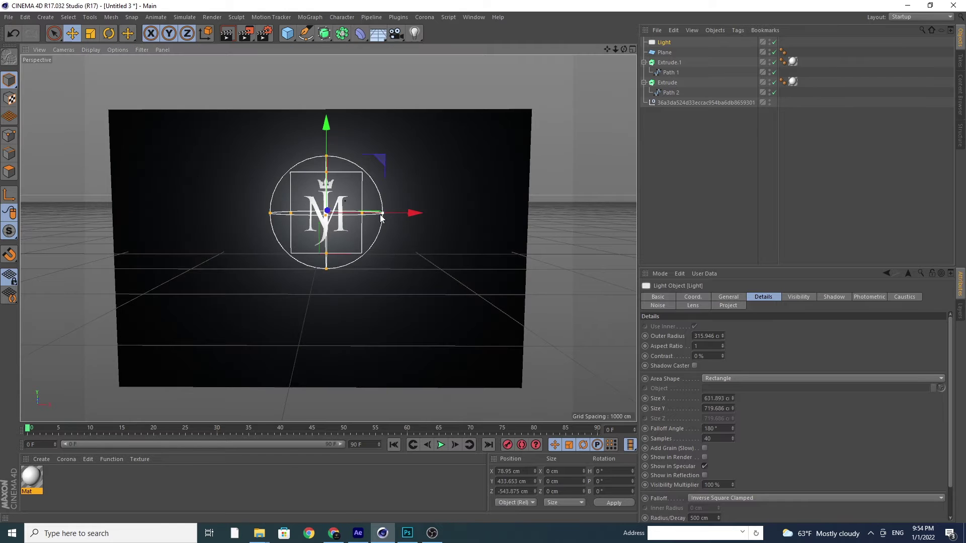
{"action": "left_click_drag", "start_coordinate": [381, 217], "coordinate": [374, 222]}
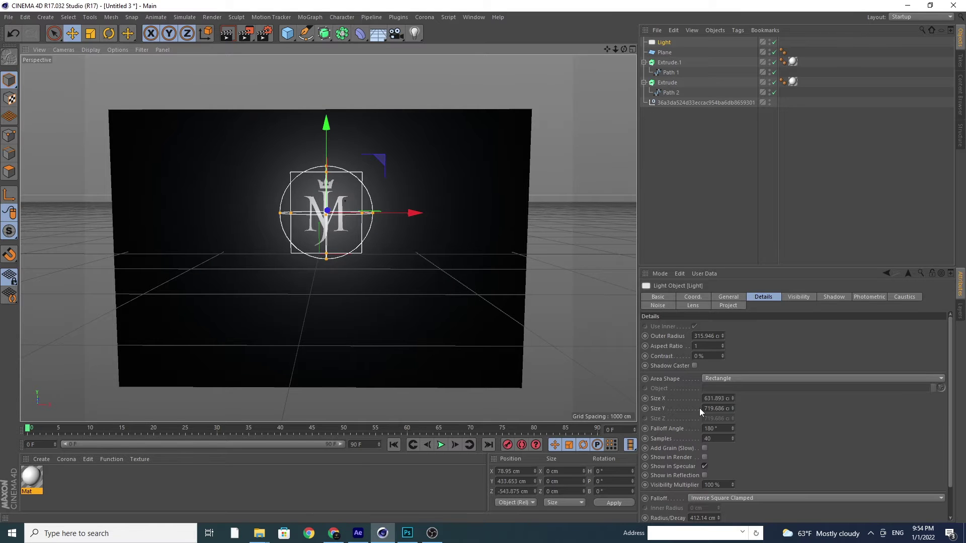
{"action": "left_click", "coordinate": [705, 475]}
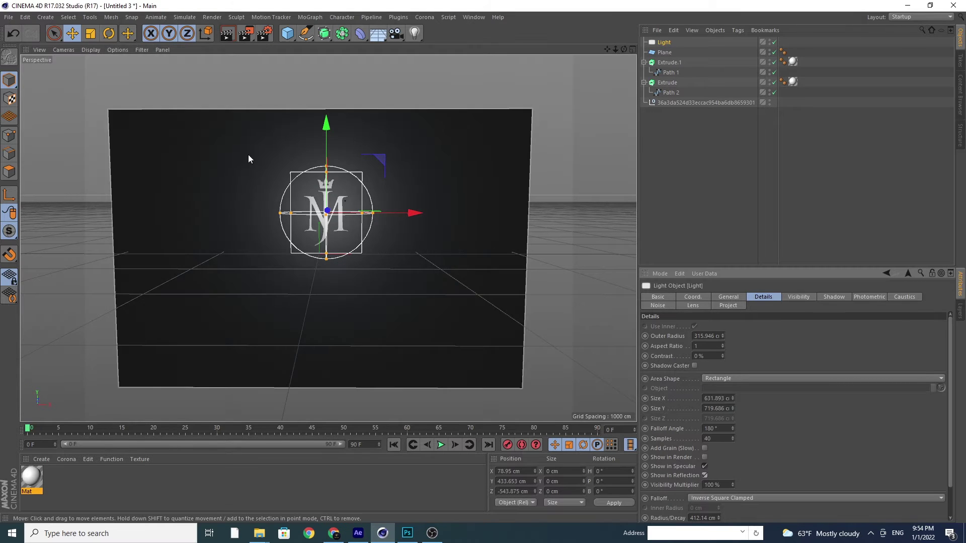
- Test-render the lit scene, then duplicate the light as Light.1
{"action": "left_click", "coordinate": [224, 34]}
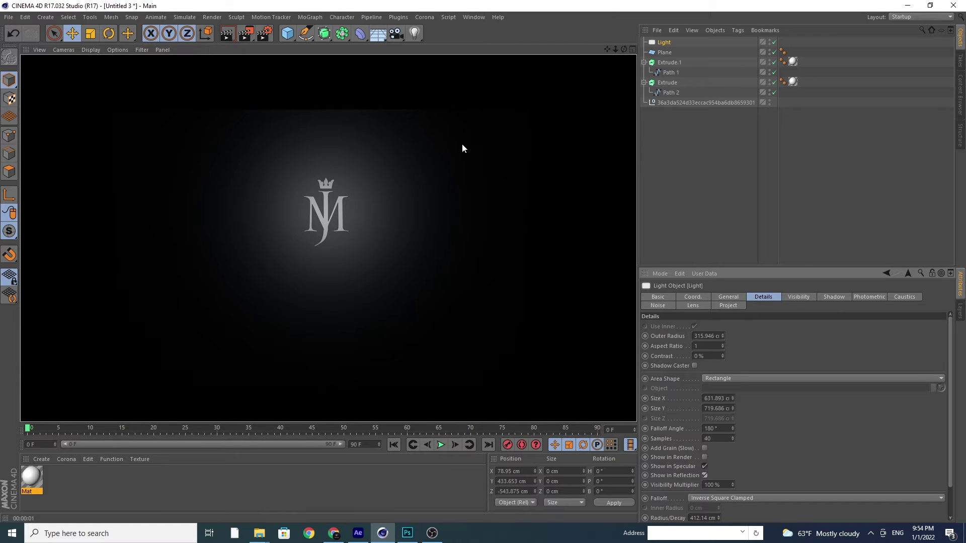
{"action": "left_click", "coordinate": [664, 43]}
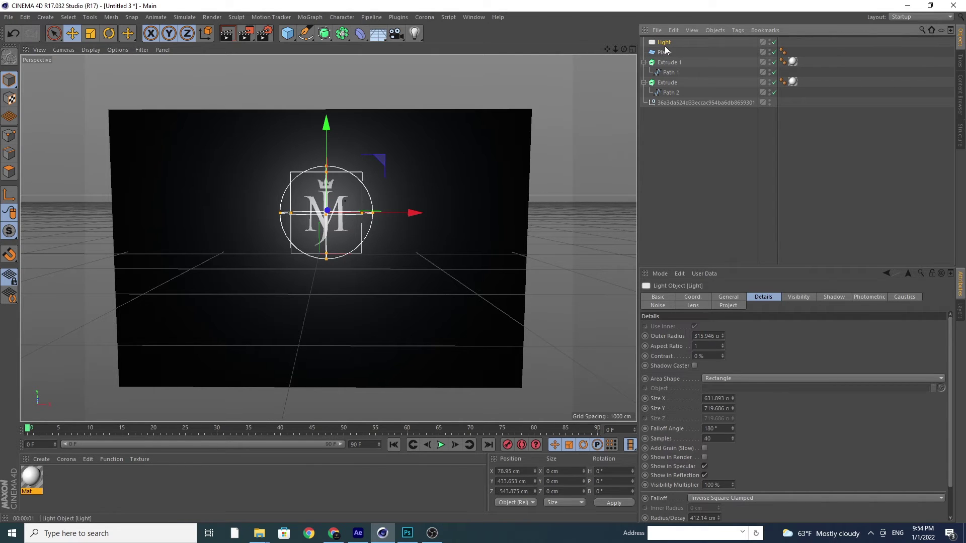
{"action": "left_click_drag", "start_coordinate": [665, 48], "coordinate": [665, 45]}
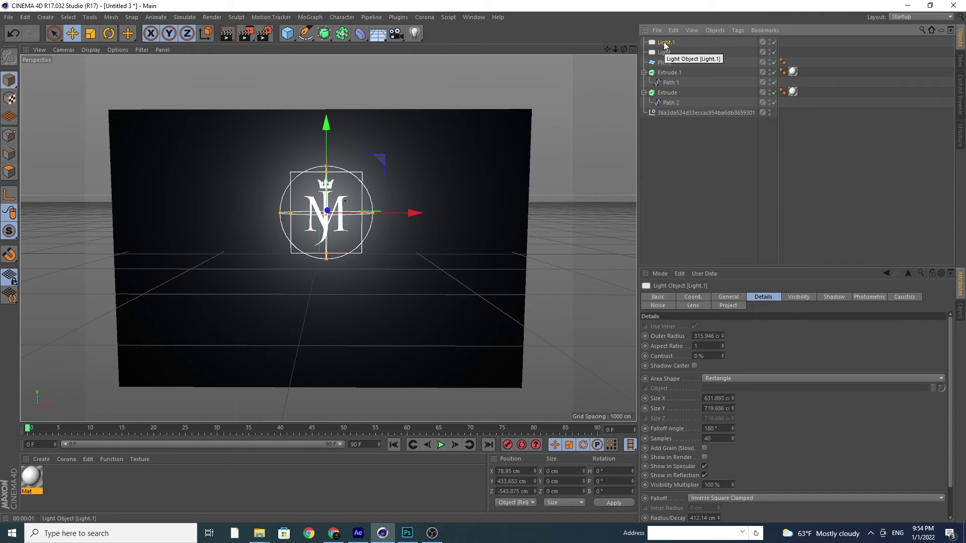
- Rotate Light.1 to a pitch of -90° so it faces the wall
{"action": "left_click", "coordinate": [108, 38]}
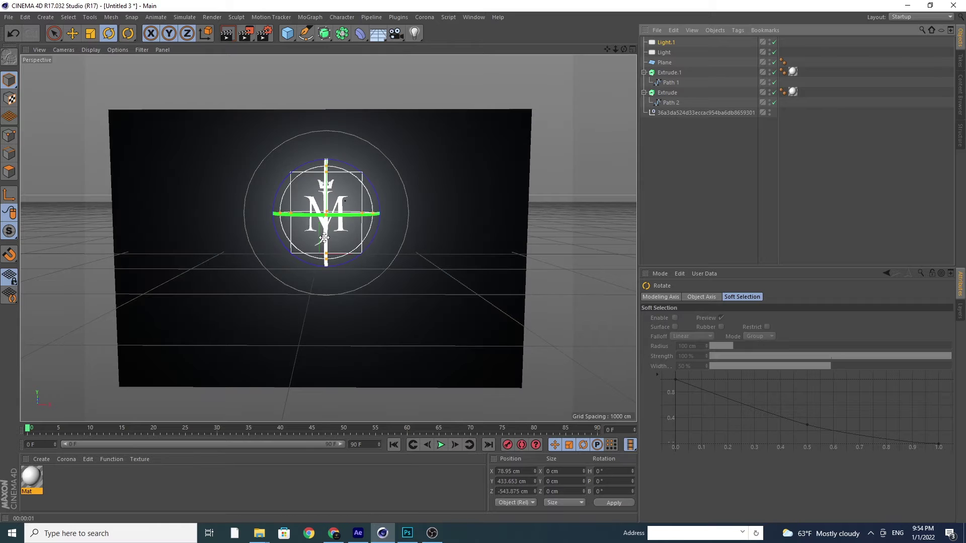
{"action": "left_click_drag", "start_coordinate": [324, 237], "coordinate": [327, 190]}
{"action": "left_click_drag", "start_coordinate": [620, 482], "coordinate": [608, 480]}
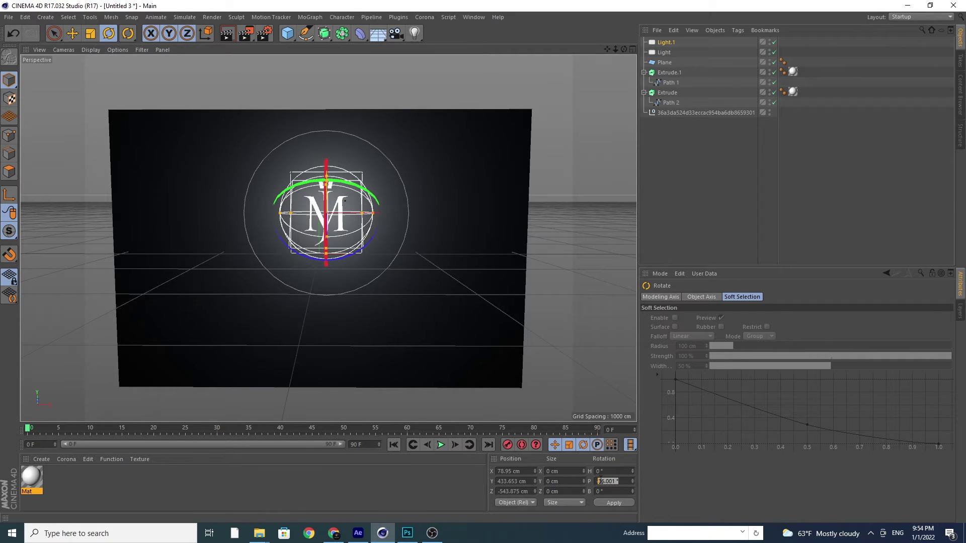
{"action": "type", "text": "-90"}
{"action": "left_click", "coordinate": [619, 505]}
- Raise Light.1 above the logo, move it toward the wall, and duplicate Light as Light.2
{"action": "left_click", "coordinate": [71, 30]}
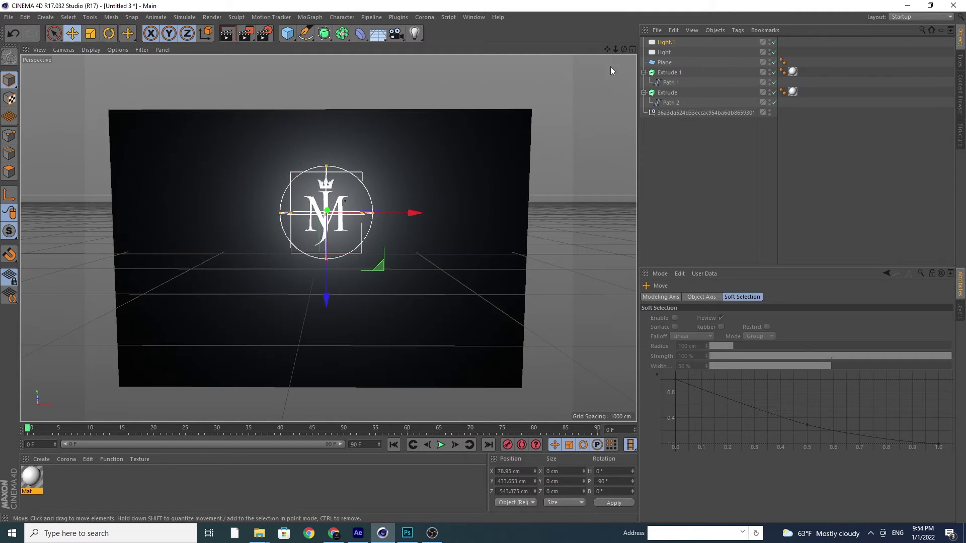
{"action": "left_click_drag", "start_coordinate": [624, 49], "coordinate": [527, 124]}
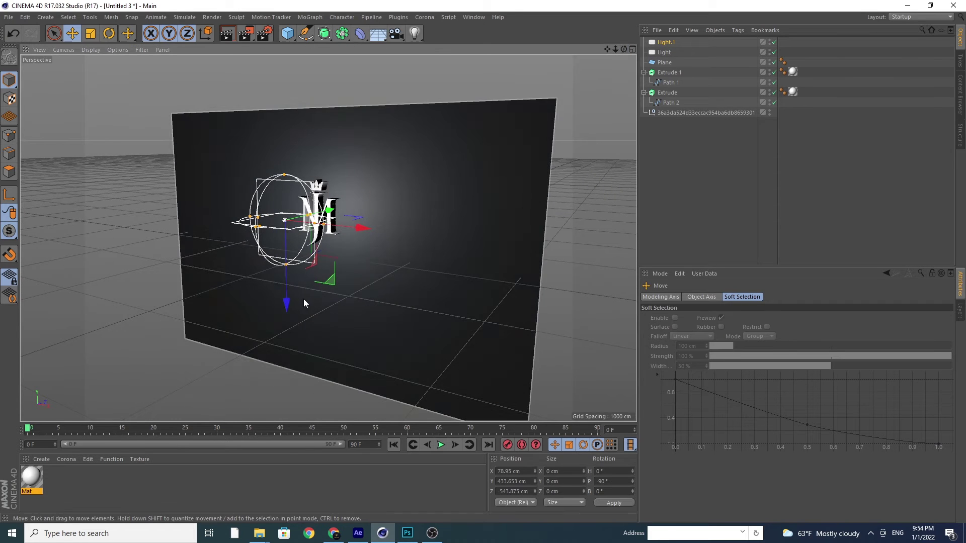
{"action": "left_click_drag", "start_coordinate": [290, 301], "coordinate": [291, 229]}
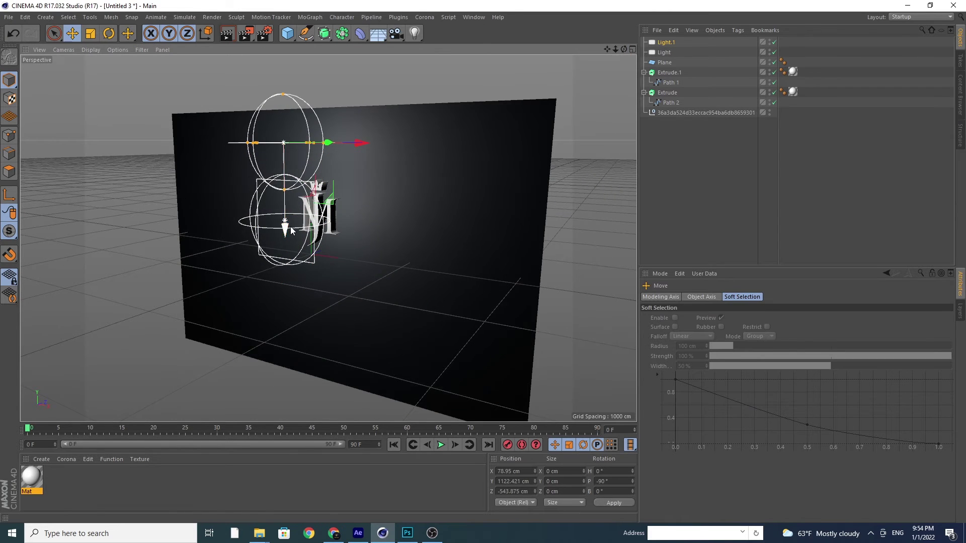
{"action": "left_click_drag", "start_coordinate": [624, 49], "coordinate": [594, 51]}
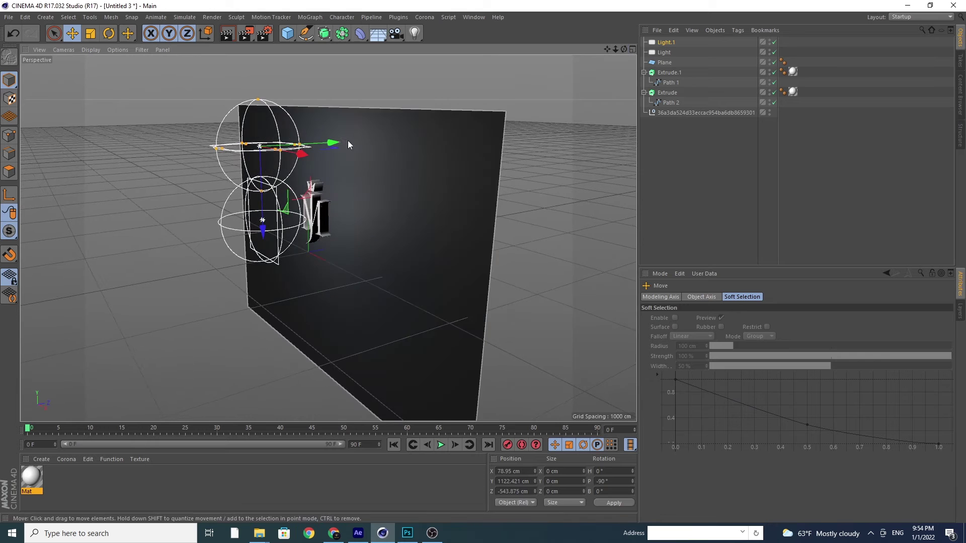
{"action": "left_click_drag", "start_coordinate": [332, 142], "coordinate": [369, 134]}
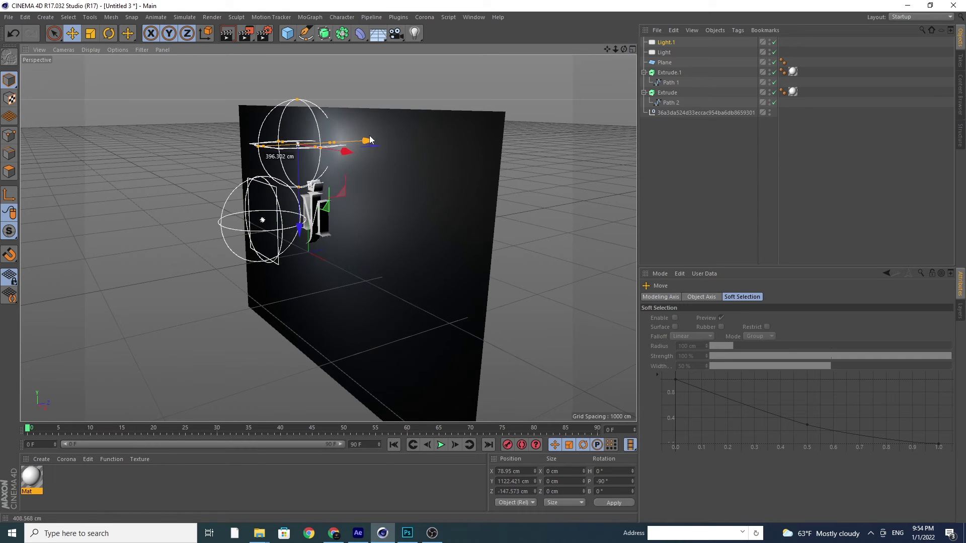
{"action": "mouse_move", "coordinate": [623, 49]}
{"action": "left_mouse_down"}
{"action": "mouse_move", "coordinate": [654, 49]}
{"action": "mouse_move", "coordinate": [626, 50]}
{"action": "left_mouse_up"}
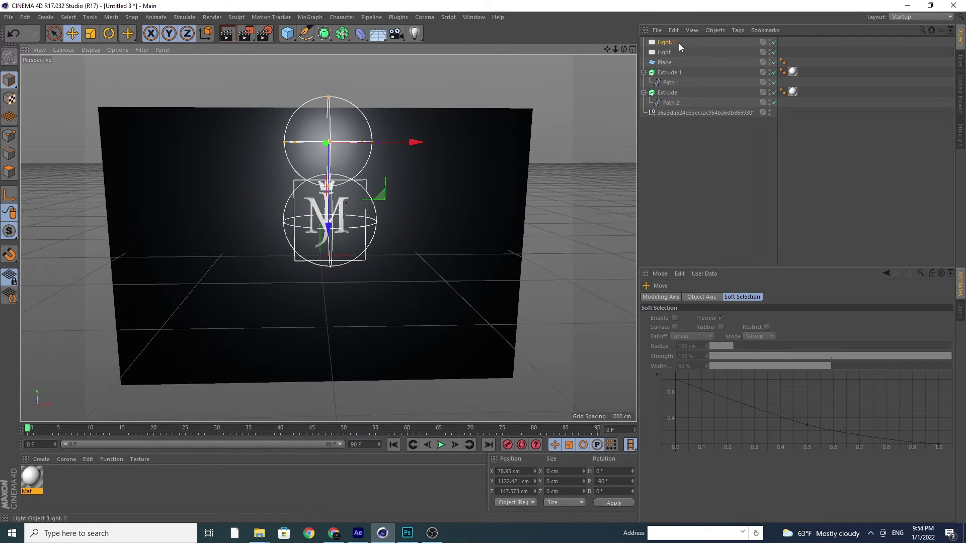
{"action": "left_click", "coordinate": [664, 53]}
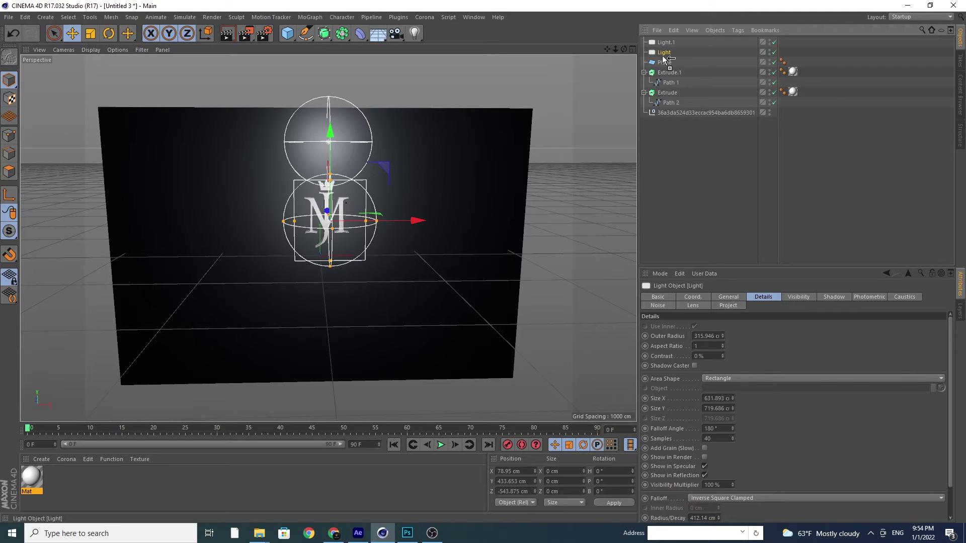
{"action": "left_click_drag", "start_coordinate": [665, 57], "coordinate": [665, 63], "text": "ctrl"}
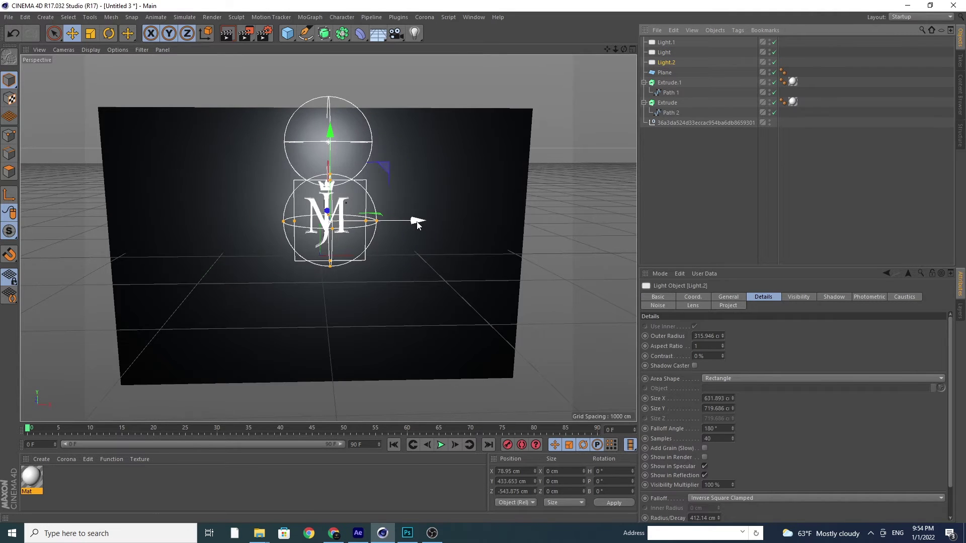
- Move Light.2 left of the logo and try rotating it, setting its bank to -90°
{"action": "left_click_drag", "start_coordinate": [417, 220], "coordinate": [308, 221]}
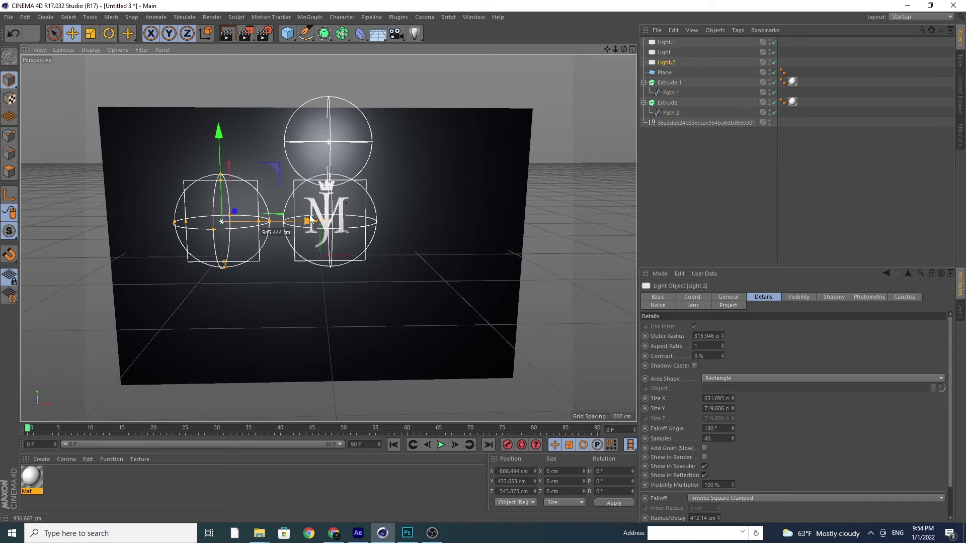
{"action": "left_click", "coordinate": [114, 35]}
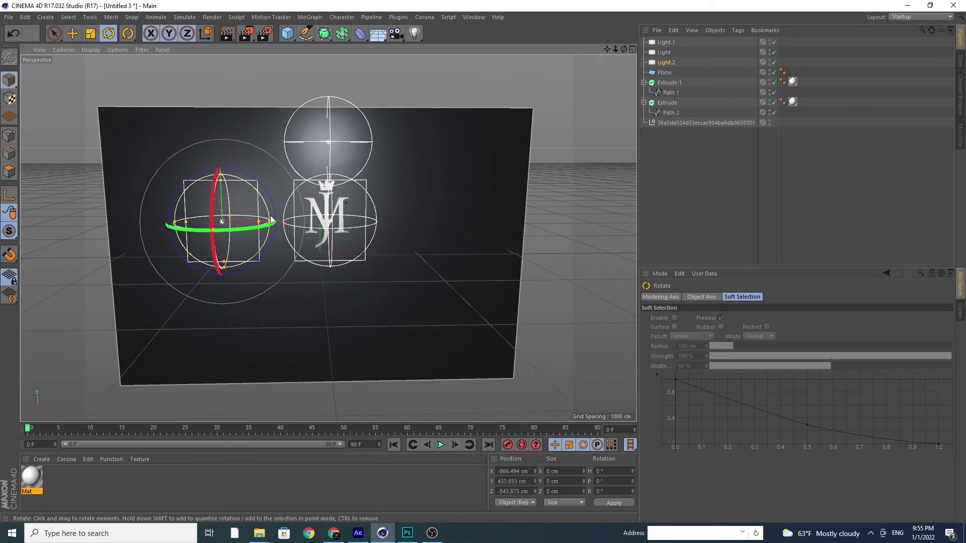
{"action": "left_click_drag", "start_coordinate": [273, 217], "coordinate": [228, 161]}
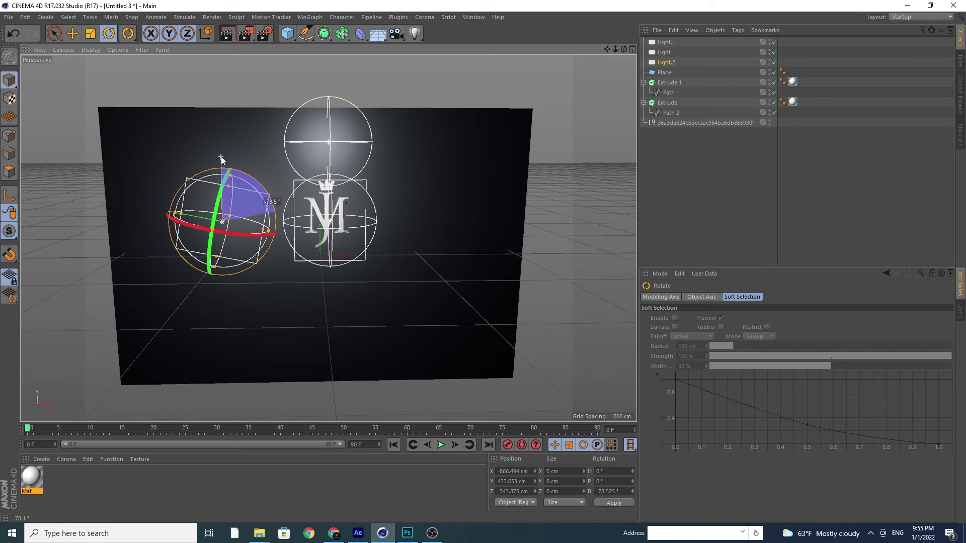
{"action": "left_click_drag", "start_coordinate": [227, 161], "coordinate": [221, 156]}
{"action": "left_click", "coordinate": [599, 491]}
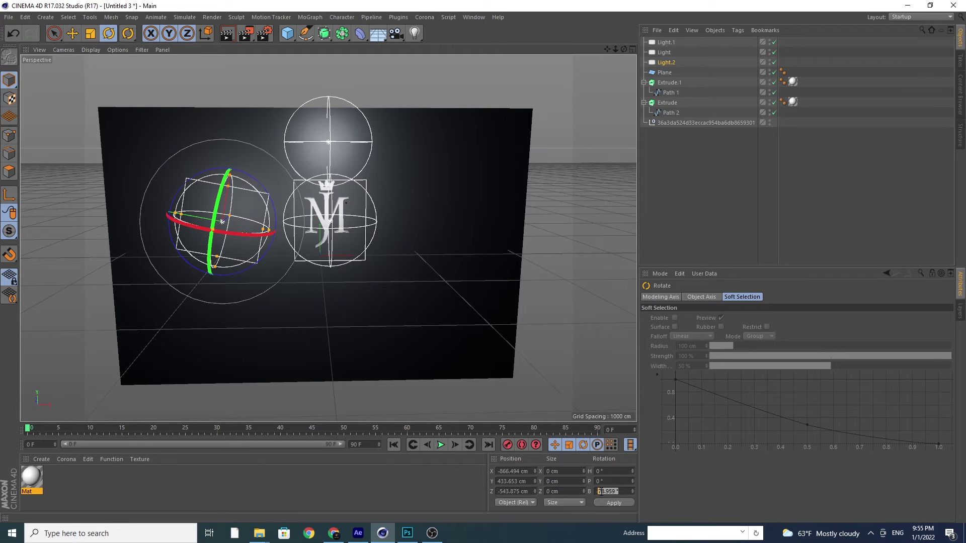
{"action": "type", "text": "-90"}
{"action": "left_click", "coordinate": [611, 506]}
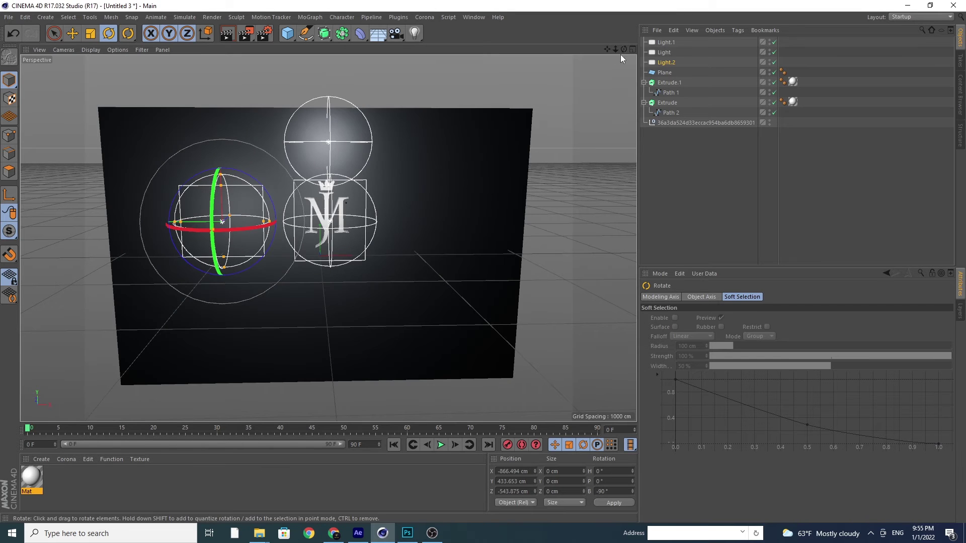
{"action": "left_click_drag", "start_coordinate": [624, 49], "coordinate": [245, 240]}
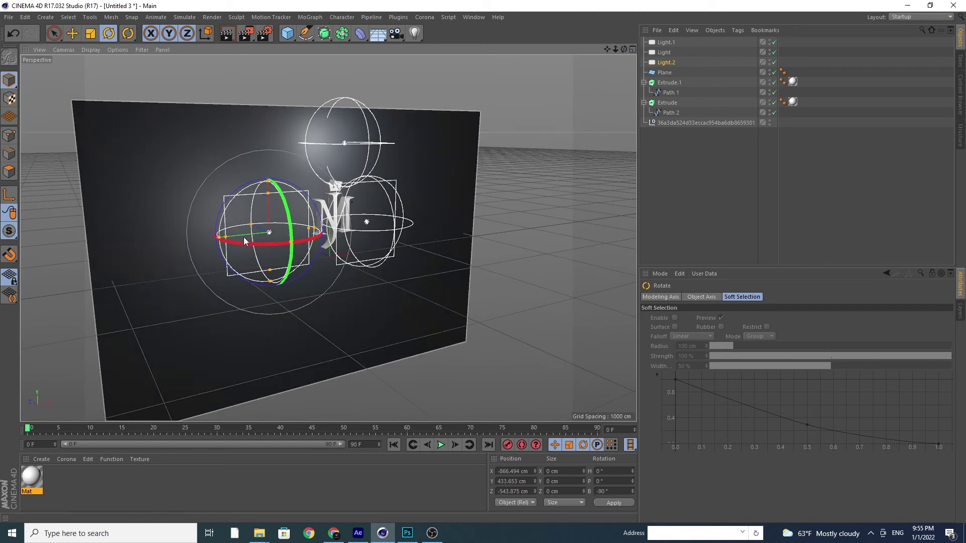
{"action": "mouse_move", "coordinate": [245, 241]}
{"action": "left_mouse_down"}
{"action": "mouse_move", "coordinate": [316, 257]}
{"action": "mouse_move", "coordinate": [361, 239]}
{"action": "mouse_move", "coordinate": [350, 242]}
{"action": "left_mouse_up"}
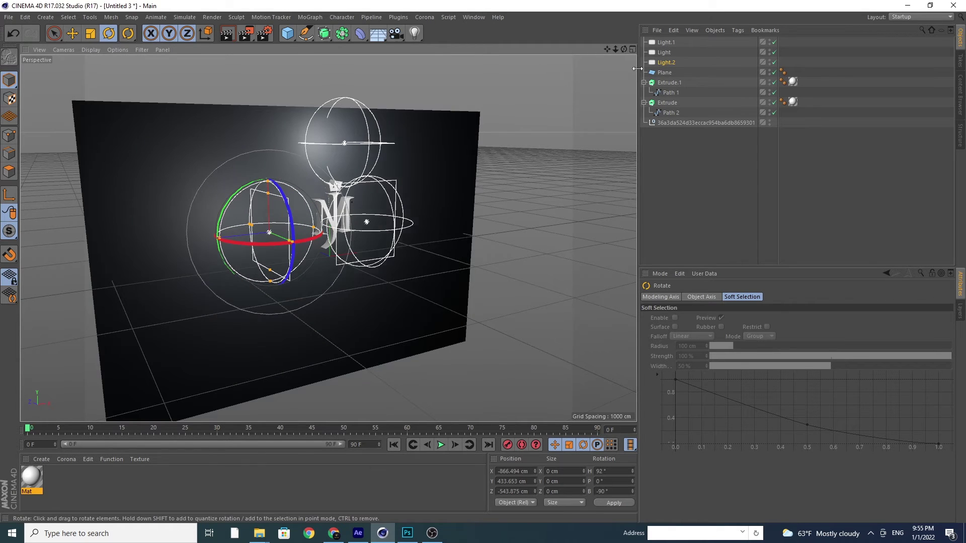
- Delete the misrotated Light.2 and make a fresh copy of Light
{"action": "left_click", "coordinate": [666, 62]}
{"action": "key", "text": "Delete"}
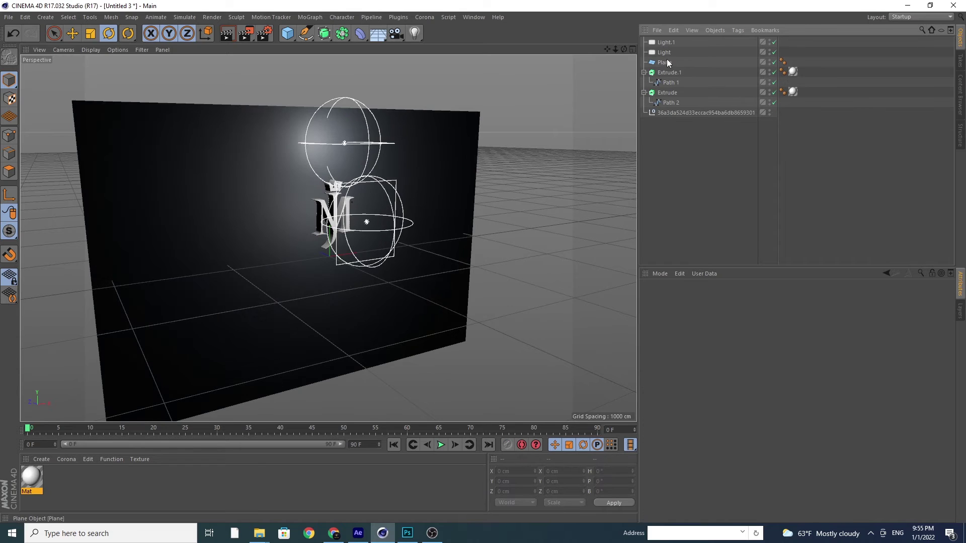
{"action": "left_click", "coordinate": [666, 55]}
{"action": "left_click_drag", "start_coordinate": [669, 55], "coordinate": [663, 63]}
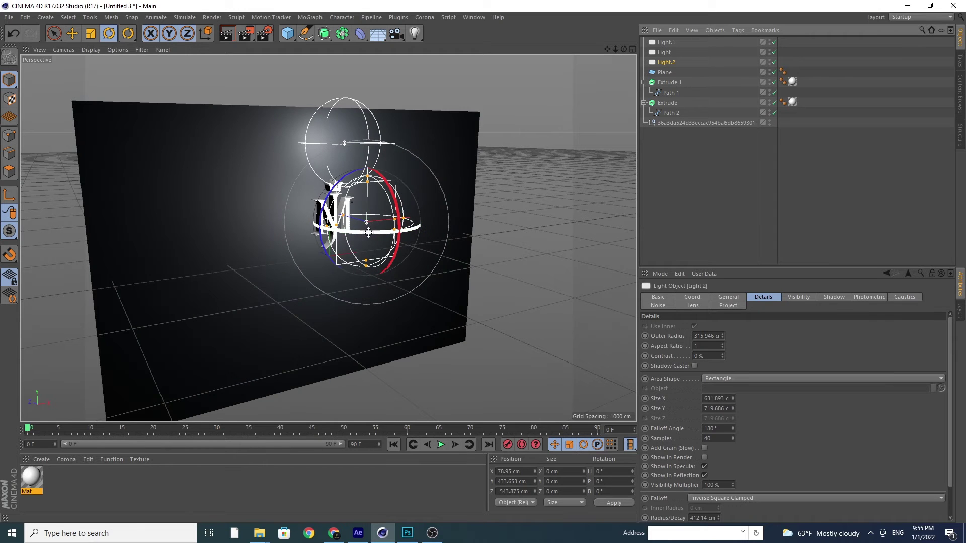
- Turn the new Light.2 to a -90° heading and move it left to about X -643 cm
{"action": "left_click_drag", "start_coordinate": [369, 232], "coordinate": [274, 233]}
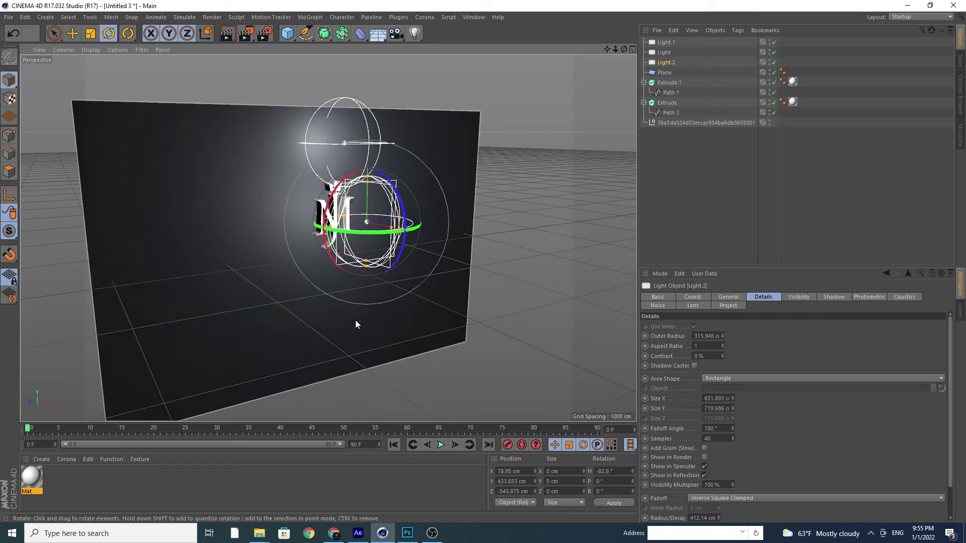
{"action": "left_click", "coordinate": [617, 471]}
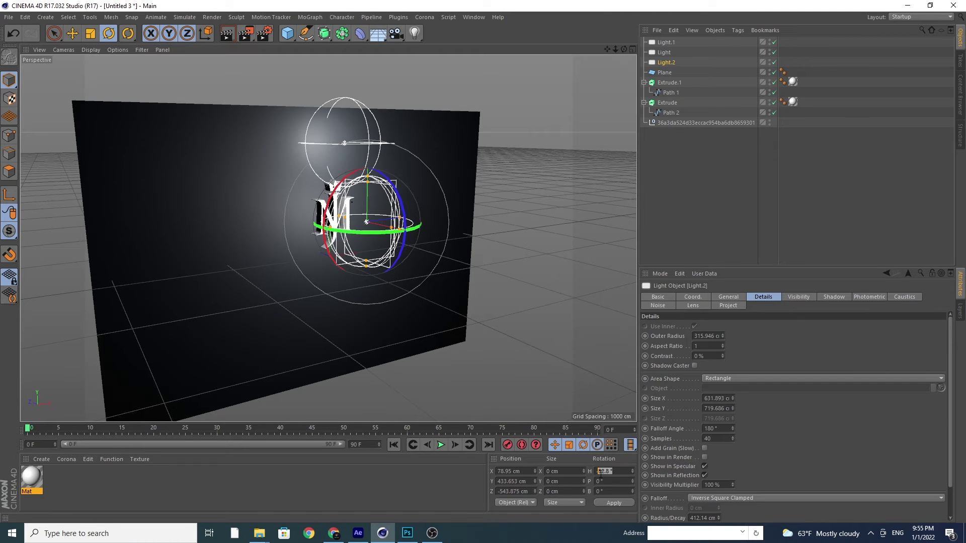
{"action": "type", "text": "-90"}
{"action": "left_click", "coordinate": [607, 502]}
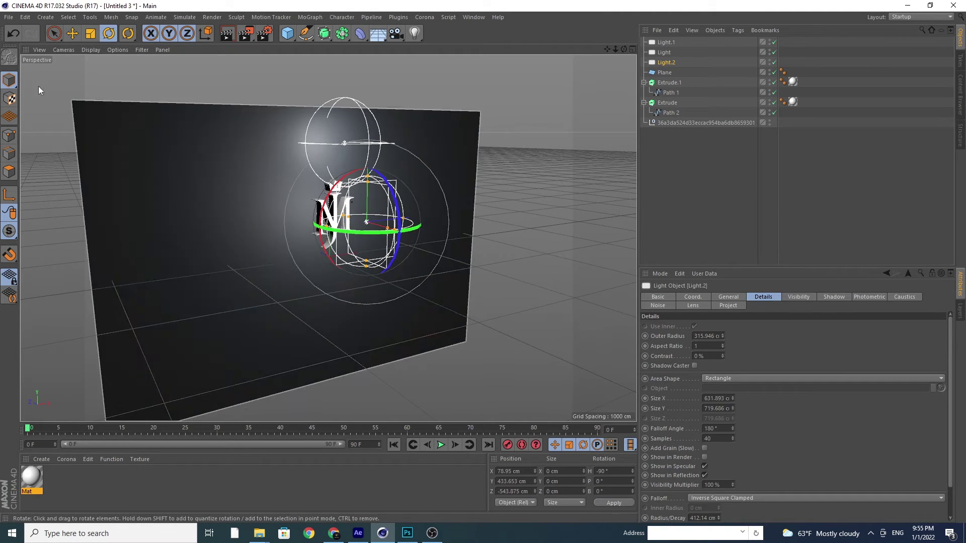
{"action": "left_click", "coordinate": [72, 34]}
{"action": "left_click_drag", "start_coordinate": [378, 241], "coordinate": [368, 231]}
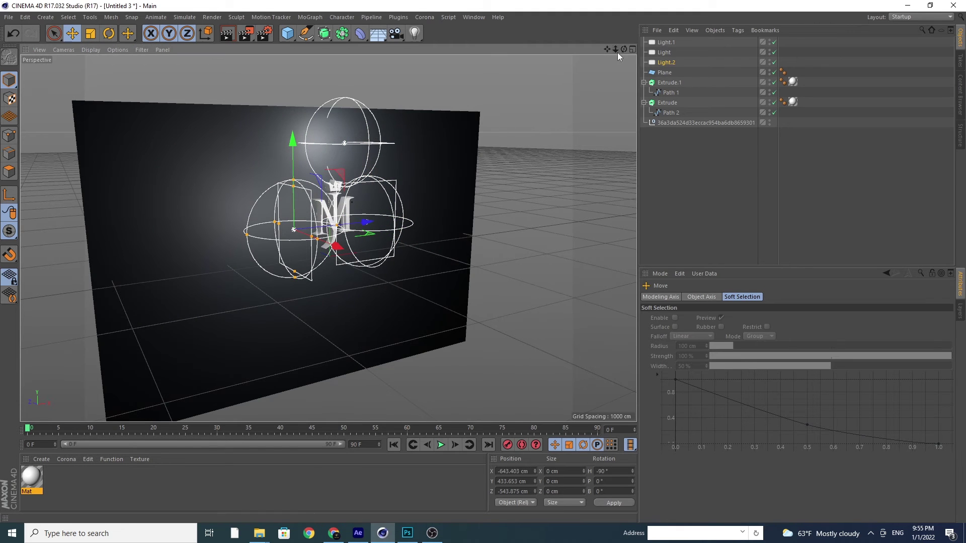
{"action": "mouse_move", "coordinate": [624, 49]}
{"action": "left_mouse_down"}
{"action": "mouse_move", "coordinate": [594, 60]}
{"action": "mouse_move", "coordinate": [622, 52]}
{"action": "left_mouse_up"}
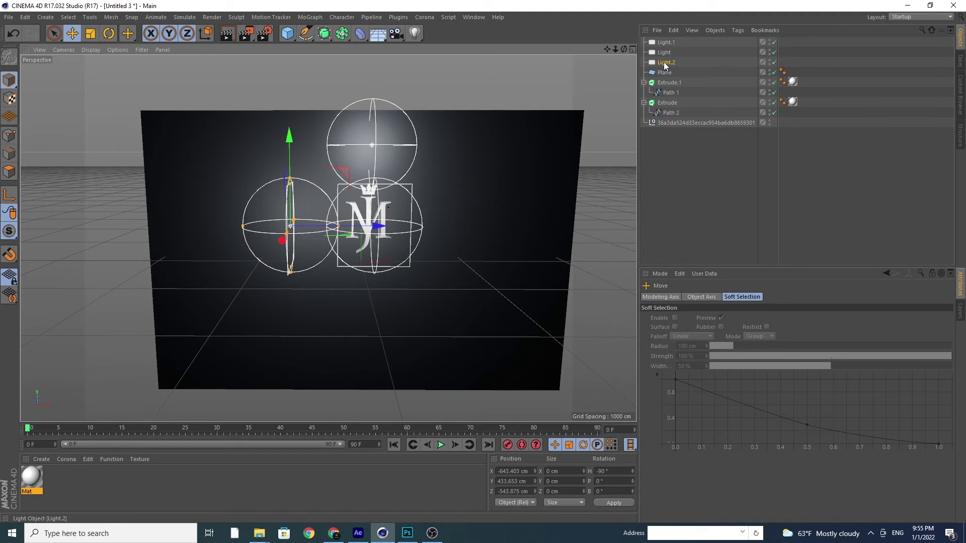
- Duplicate Light.2 as Light.3 and move it right of the logo to about X 826 cm
{"action": "left_click", "coordinate": [668, 56]}
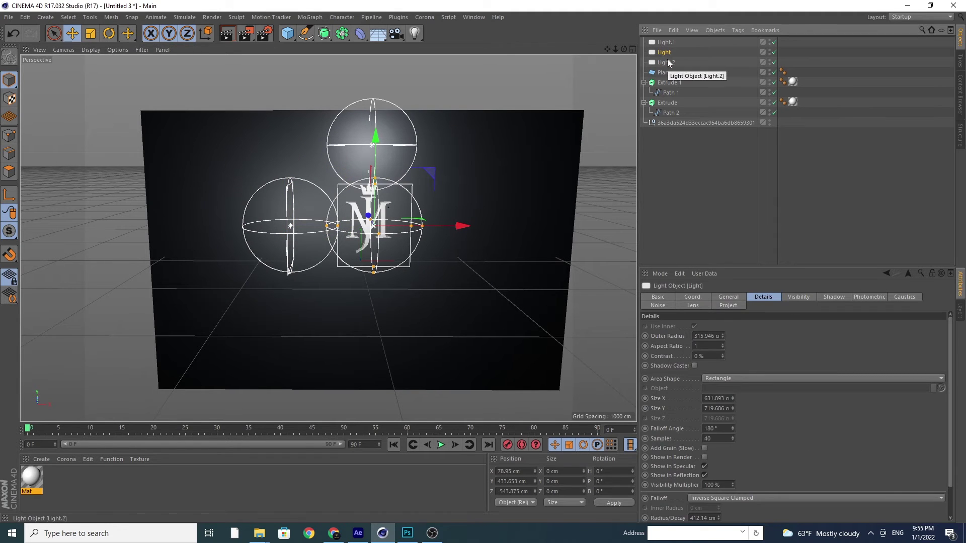
{"action": "left_click", "coordinate": [667, 62]}
{"action": "left_click_drag", "start_coordinate": [668, 70], "coordinate": [667, 72], "text": "ctrl"}
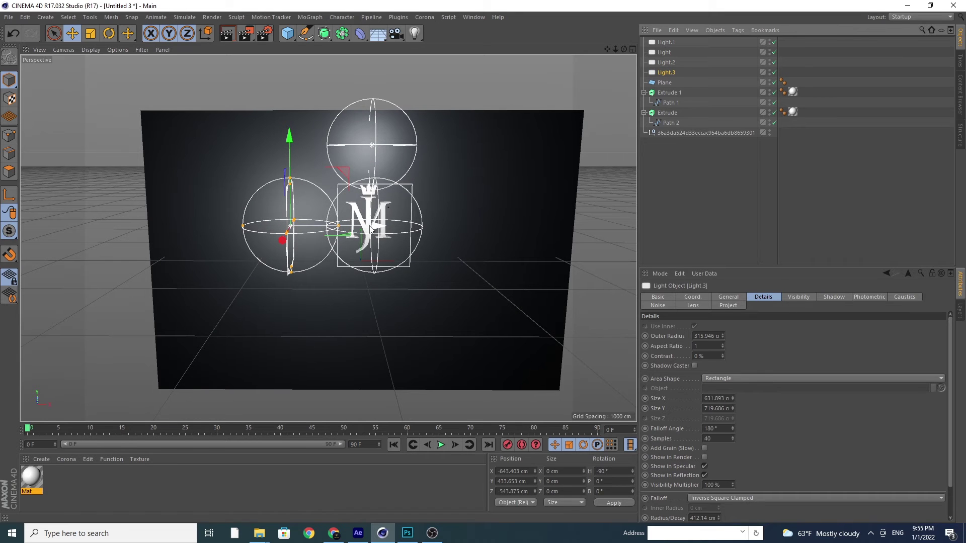
{"action": "left_click_drag", "start_coordinate": [371, 229], "coordinate": [540, 240]}
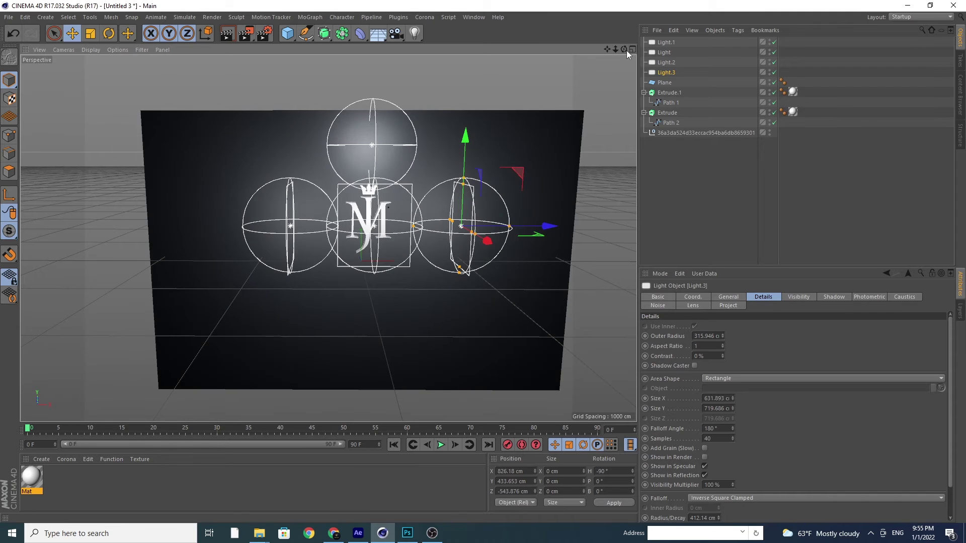
{"action": "mouse_move", "coordinate": [626, 50]}
{"action": "left_mouse_down"}
{"action": "mouse_move", "coordinate": [626, 70]}
{"action": "mouse_move", "coordinate": [629, 50]}
{"action": "mouse_move", "coordinate": [616, 46]}
{"action": "mouse_move", "coordinate": [624, 48]}
{"action": "mouse_move", "coordinate": [255, 47]}
{"action": "left_mouse_up"}
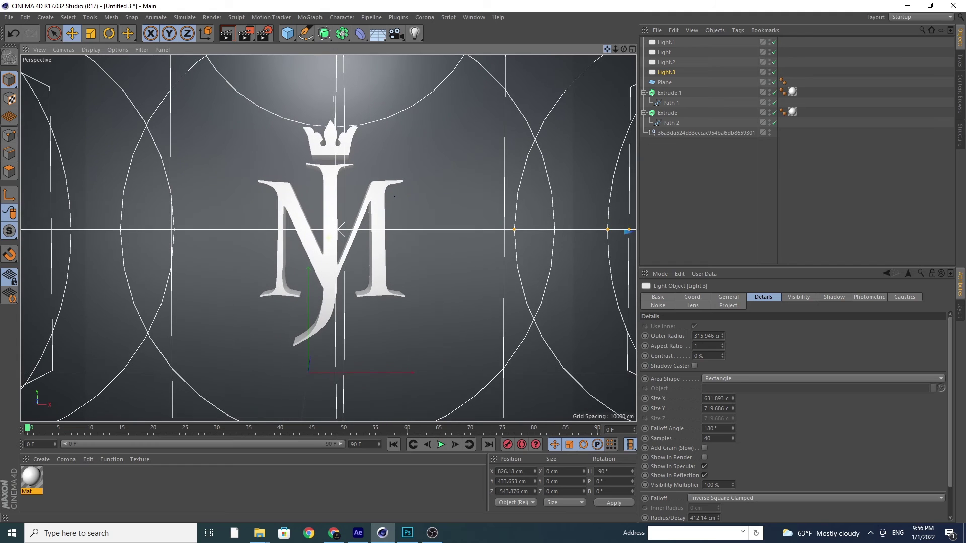
- After a preview render, colour Light.1 and Light fully saturated red
{"action": "left_click", "coordinate": [227, 33]}
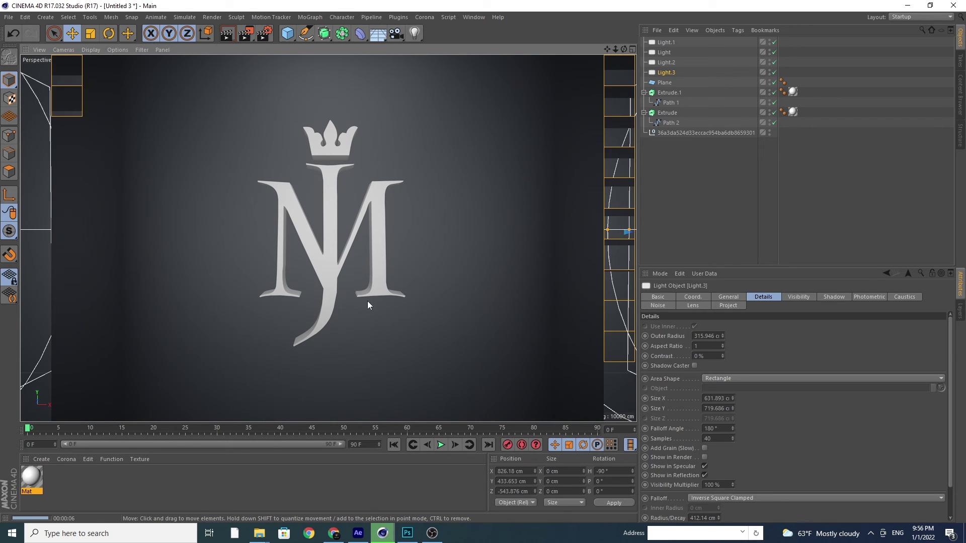
{"action": "left_click", "coordinate": [669, 43]}
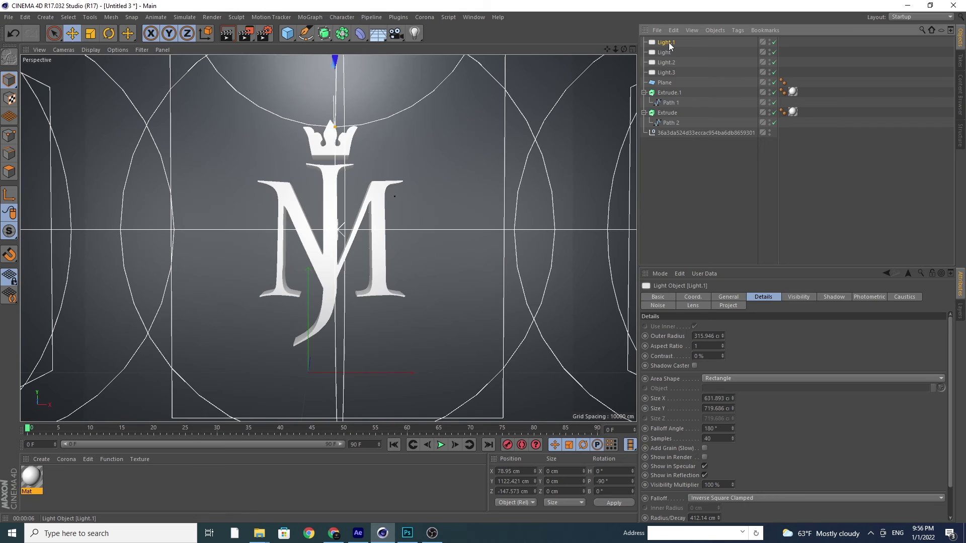
{"action": "left_click", "coordinate": [735, 298]}
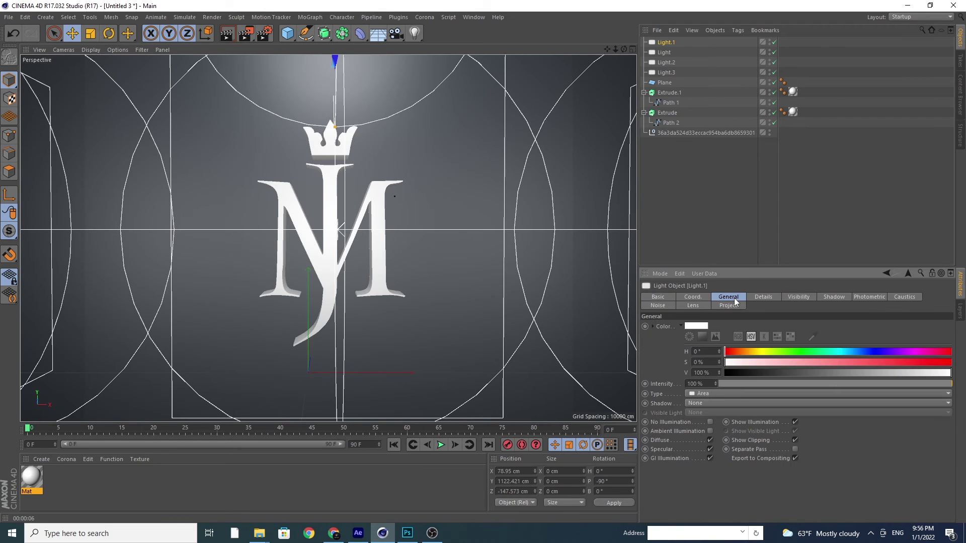
{"action": "left_click_drag", "start_coordinate": [942, 362], "coordinate": [956, 363]}
{"action": "left_click", "coordinate": [952, 352]}
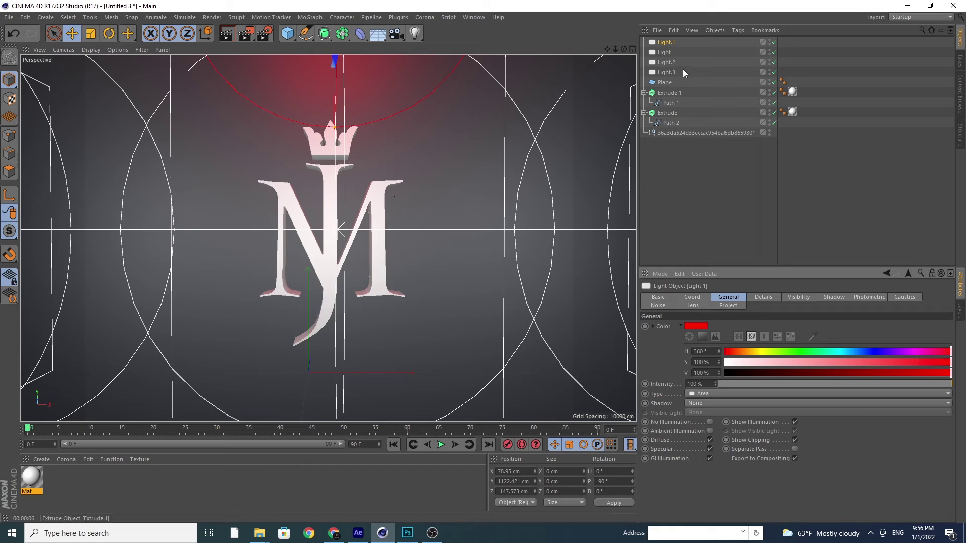
{"action": "left_click", "coordinate": [664, 53]}
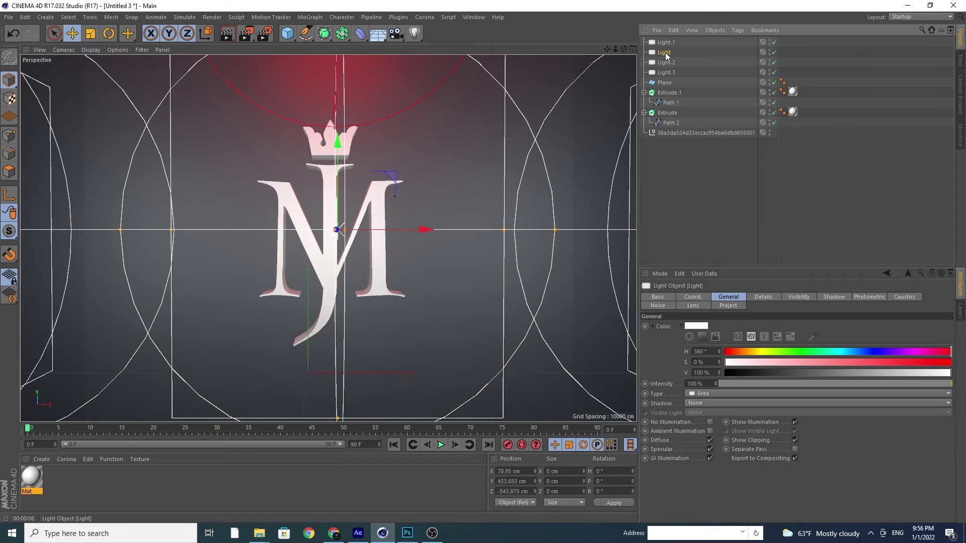
{"action": "left_click", "coordinate": [947, 362]}
{"action": "left_click", "coordinate": [951, 363]}
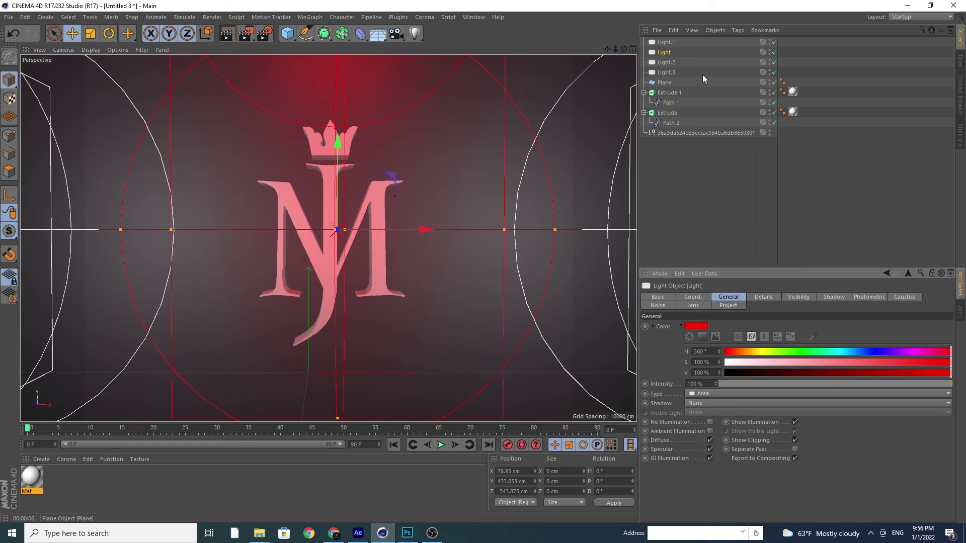
- Colour Light.2 and Light.3 saturated blue at about hue 242°, then test-render
{"action": "left_click", "coordinate": [666, 63]}
{"action": "left_click", "coordinate": [865, 352]}
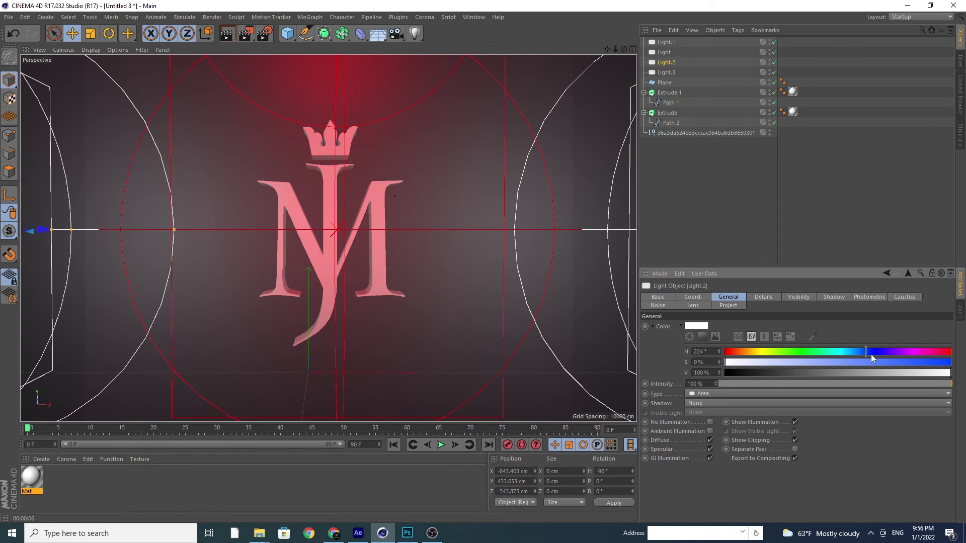
{"action": "left_click", "coordinate": [945, 362]}
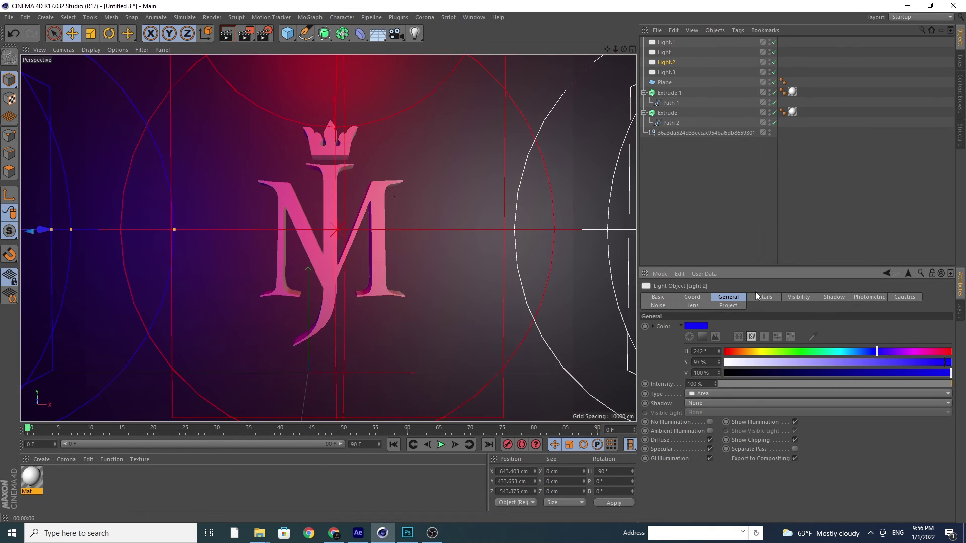
{"action": "left_click", "coordinate": [667, 75]}
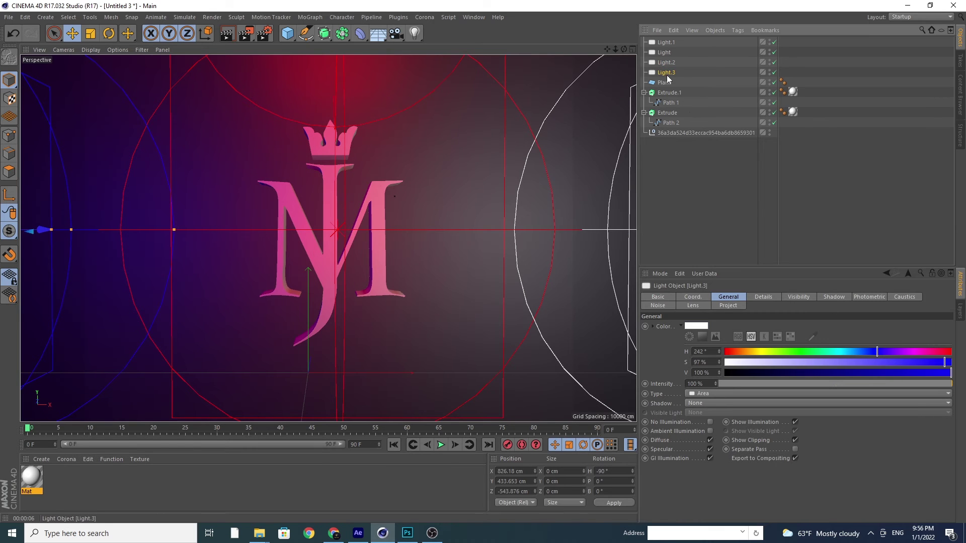
{"action": "left_click_drag", "start_coordinate": [904, 367], "coordinate": [949, 363]}
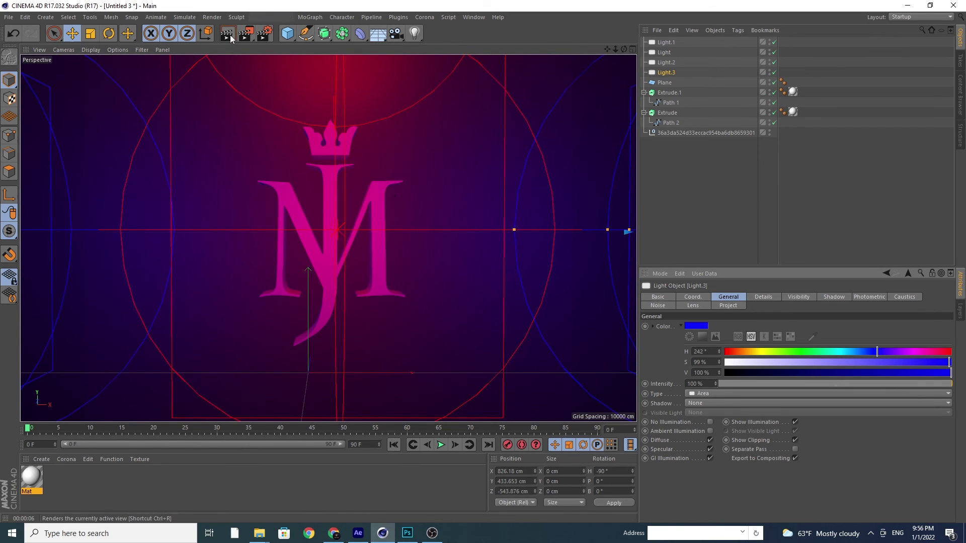
{"action": "left_click", "coordinate": [230, 34]}
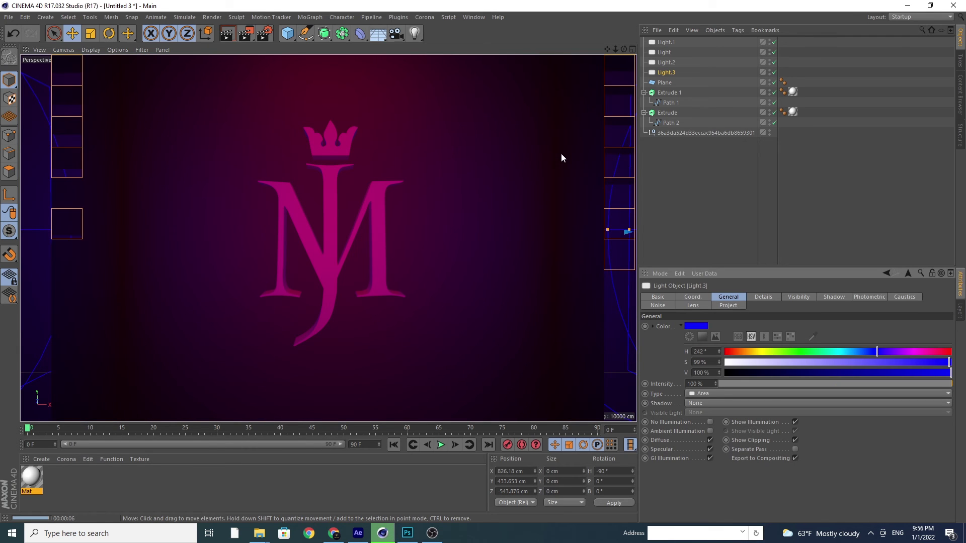
- Rotate Extrude.1 and Extrude together to a 342.4° heading and render a close-up preview
{"action": "left_click", "coordinate": [669, 92]}
{"action": "left_click", "coordinate": [667, 112], "text": "shift"}
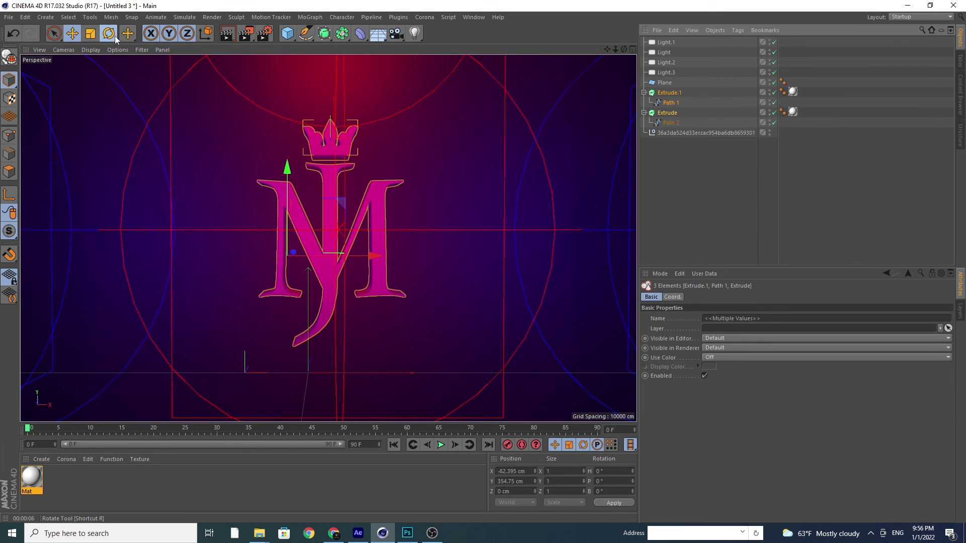
{"action": "left_click", "coordinate": [115, 35]}
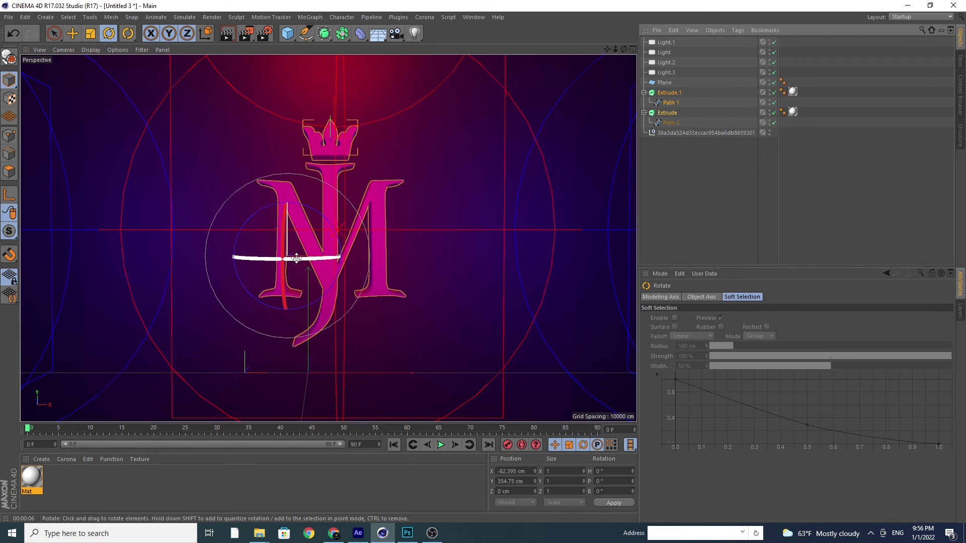
{"action": "left_click_drag", "start_coordinate": [296, 260], "coordinate": [277, 270]}
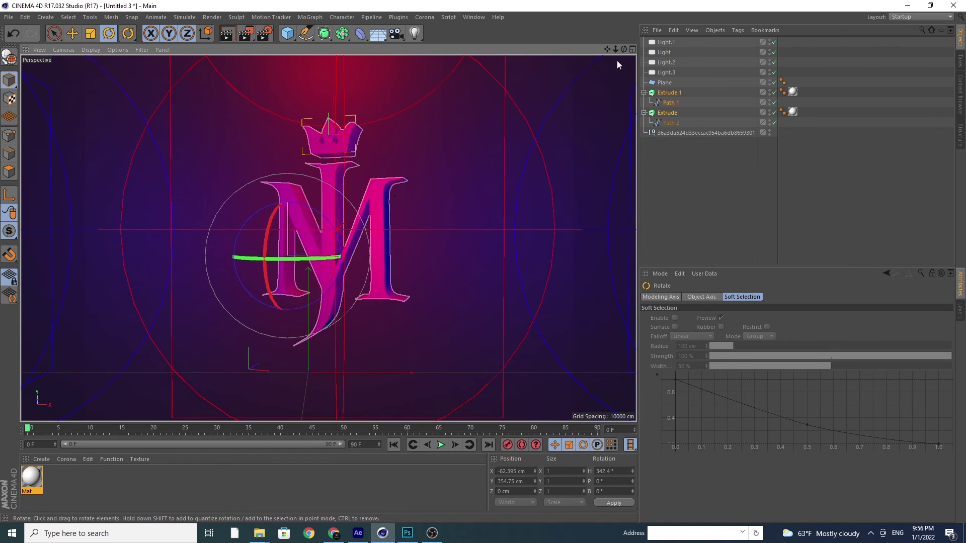
{"action": "mouse_move", "coordinate": [615, 49]}
{"action": "left_mouse_down"}
{"action": "mouse_move", "coordinate": [654, 49]}
{"action": "mouse_move", "coordinate": [606, 60]}
{"action": "left_mouse_up"}
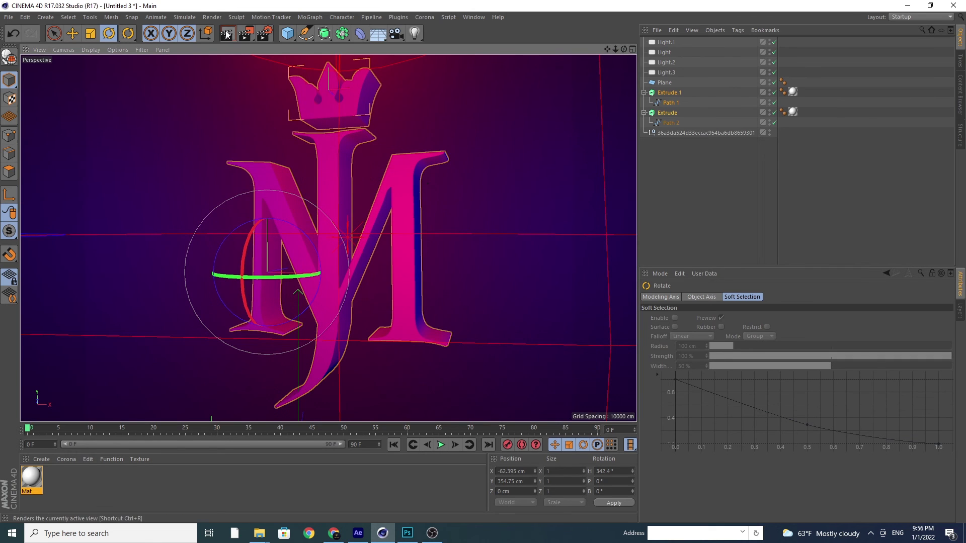
{"action": "left_click", "coordinate": [227, 34]}
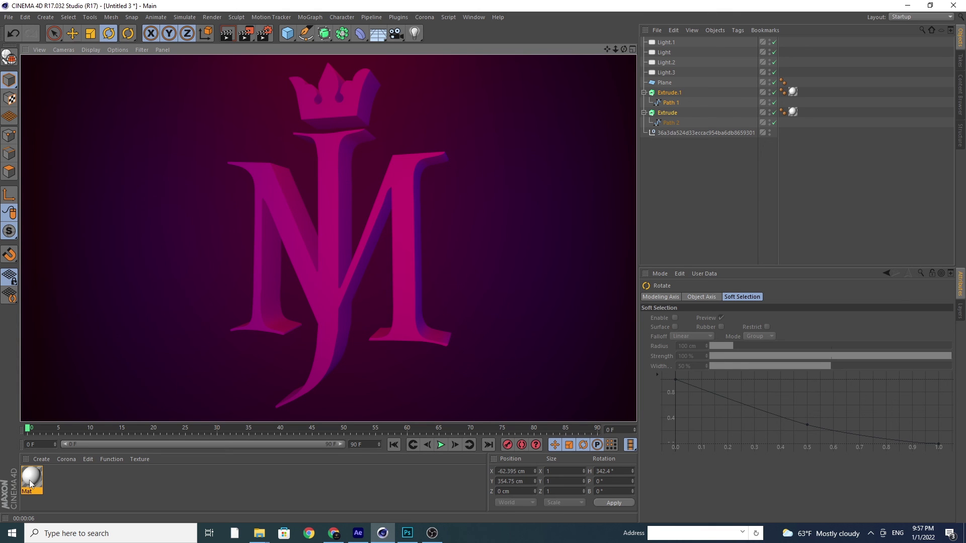
- Apply the white Mat material to the backdrop Plane and create a new material Mat.1
{"action": "left_click_drag", "start_coordinate": [30, 480], "coordinate": [350, 360]}
{"action": "left_click_drag", "start_coordinate": [620, 108], "coordinate": [665, 83]}
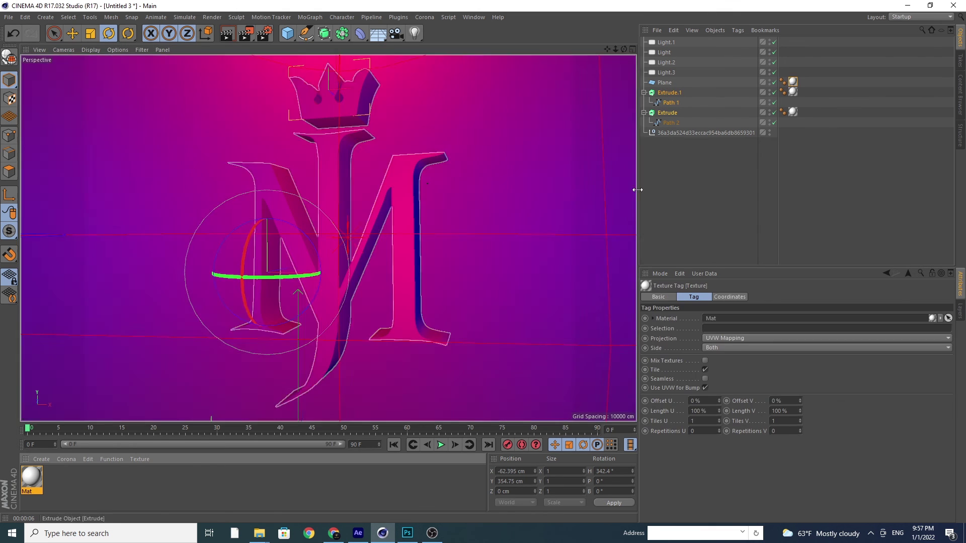
{"action": "double_click", "coordinate": [98, 488]}
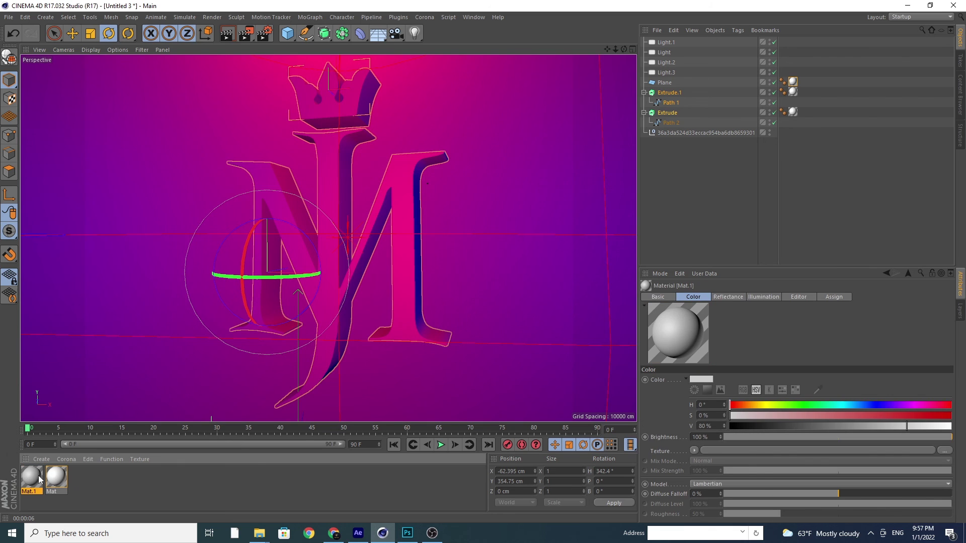
{"action": "double_click", "coordinate": [32, 479]}
- Set Mat.1's colour to light blue: H 225°, S 91%, V 95%
{"action": "left_click", "coordinate": [391, 127]}
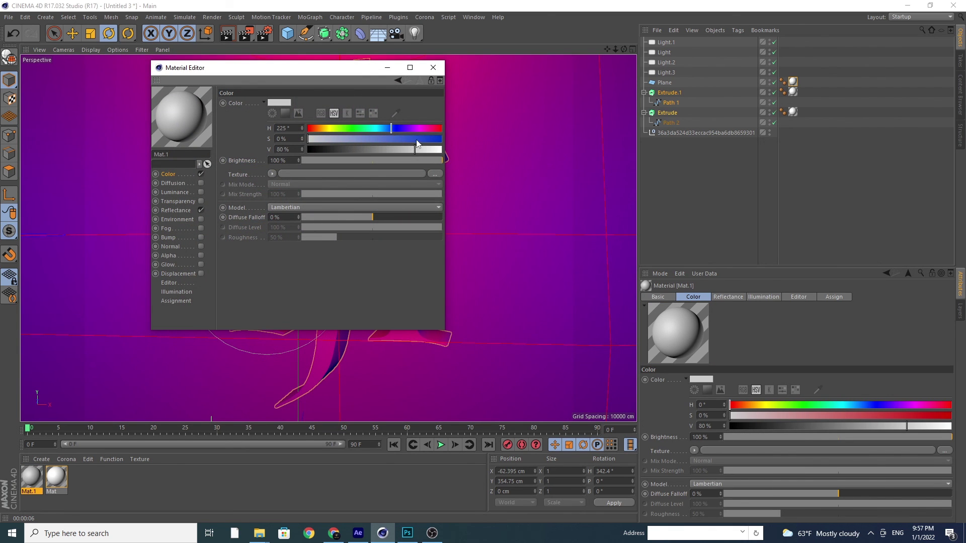
{"action": "left_click_drag", "start_coordinate": [391, 139], "coordinate": [472, 140]}
{"action": "left_click_drag", "start_coordinate": [417, 152], "coordinate": [435, 149]}
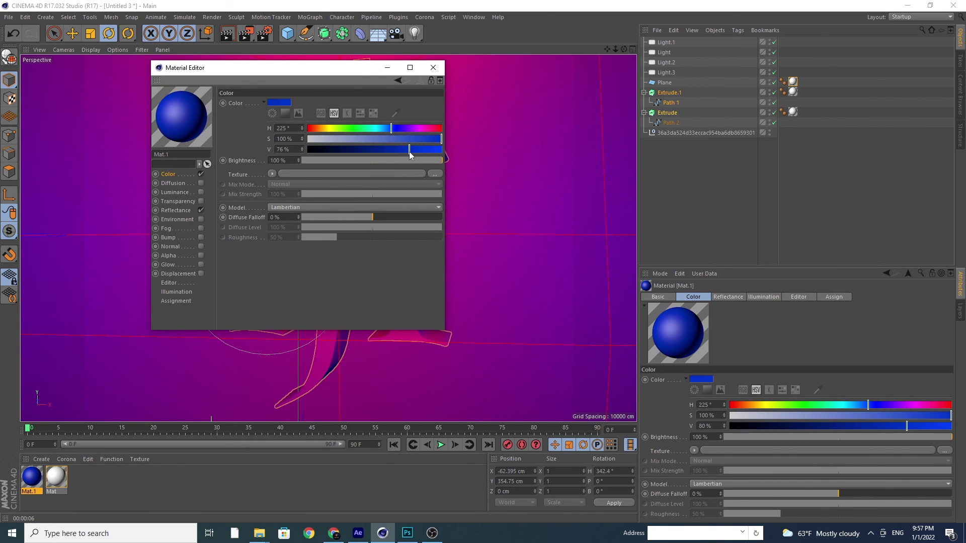
{"action": "left_click", "coordinate": [431, 139]}
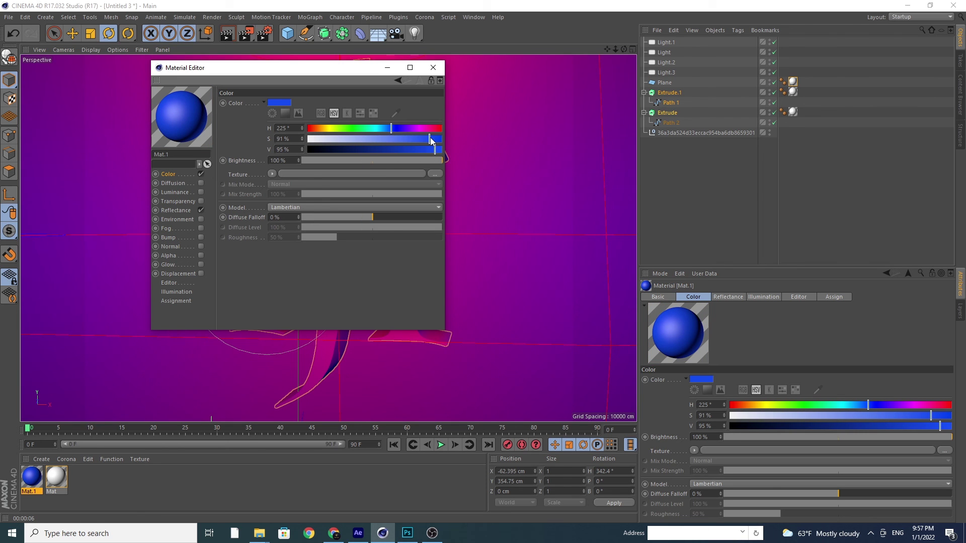
{"action": "left_click", "coordinate": [443, 70]}
- Apply Mat.1 to the crown and MJ letters, then test-render
{"action": "left_click_drag", "start_coordinate": [40, 471], "coordinate": [793, 91]}
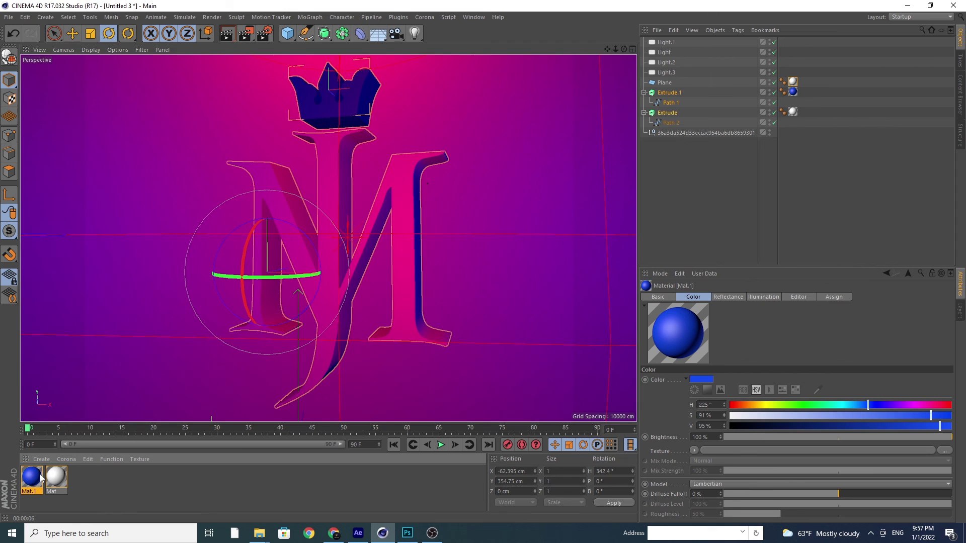
{"action": "left_click_drag", "start_coordinate": [40, 477], "coordinate": [793, 112]}
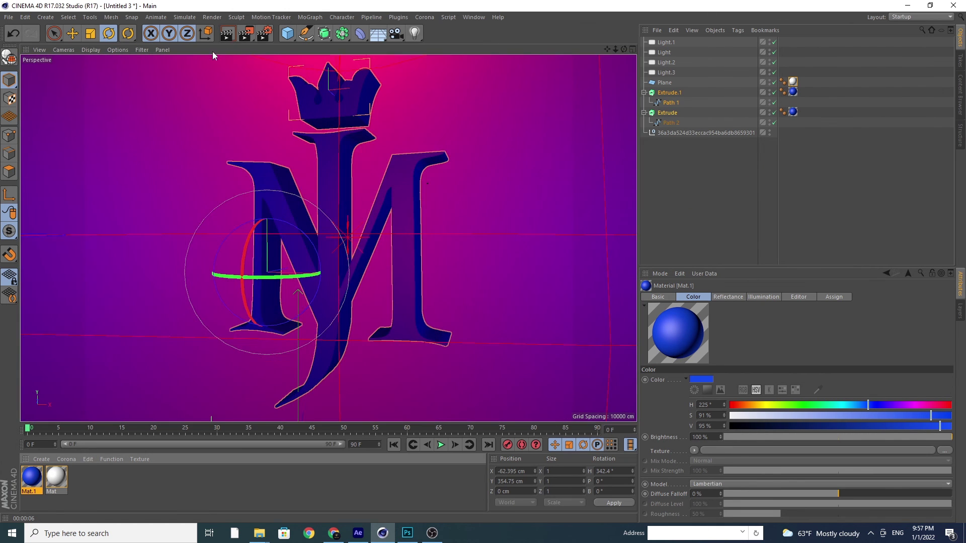
{"action": "left_click", "coordinate": [227, 33]}
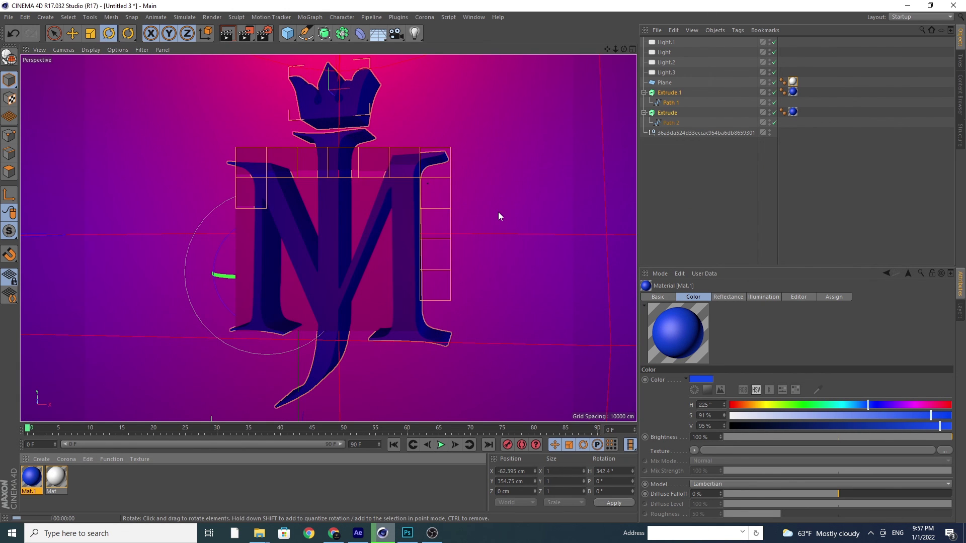